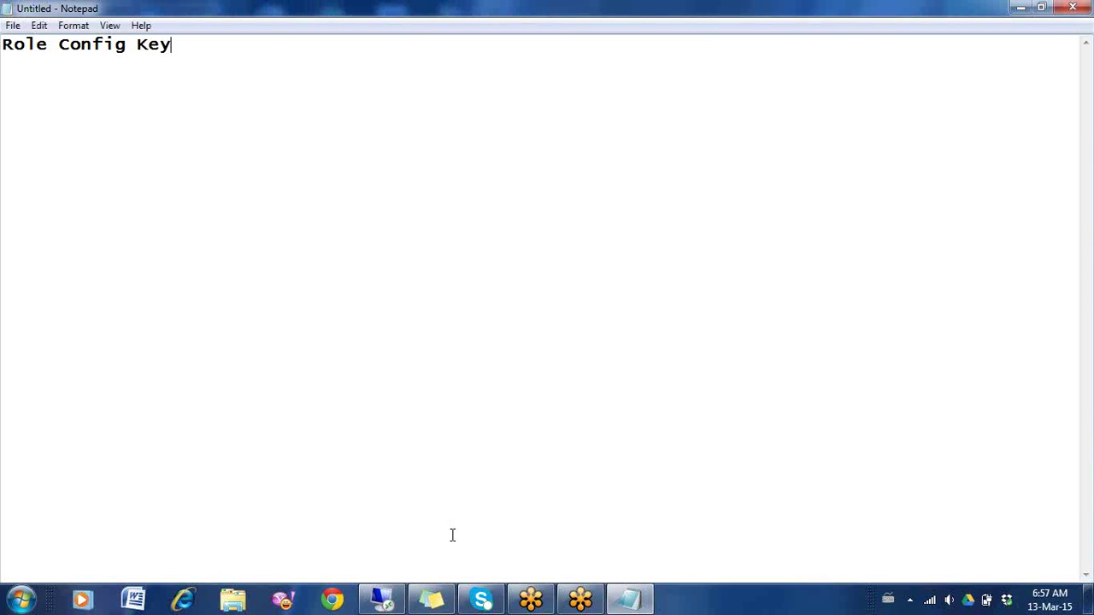
- Switch to the Remote Desktop SAP session, open the Define Business Role activity and position the list at entries starting with z
left_click(382, 600)
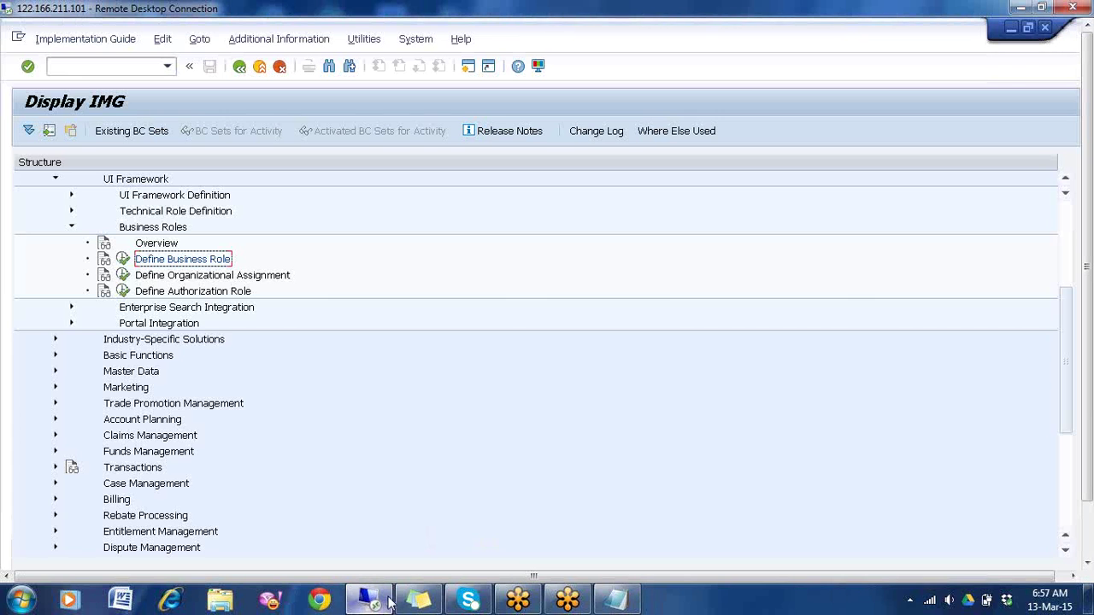
left_click(124, 259)
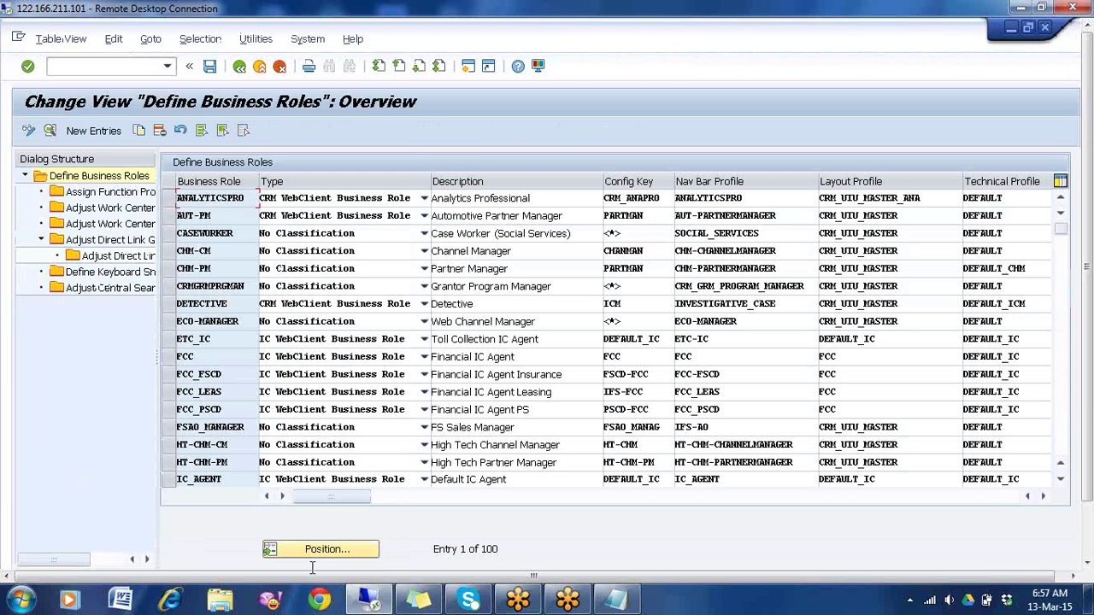
left_click(316, 548)
type("z")
key("Return")
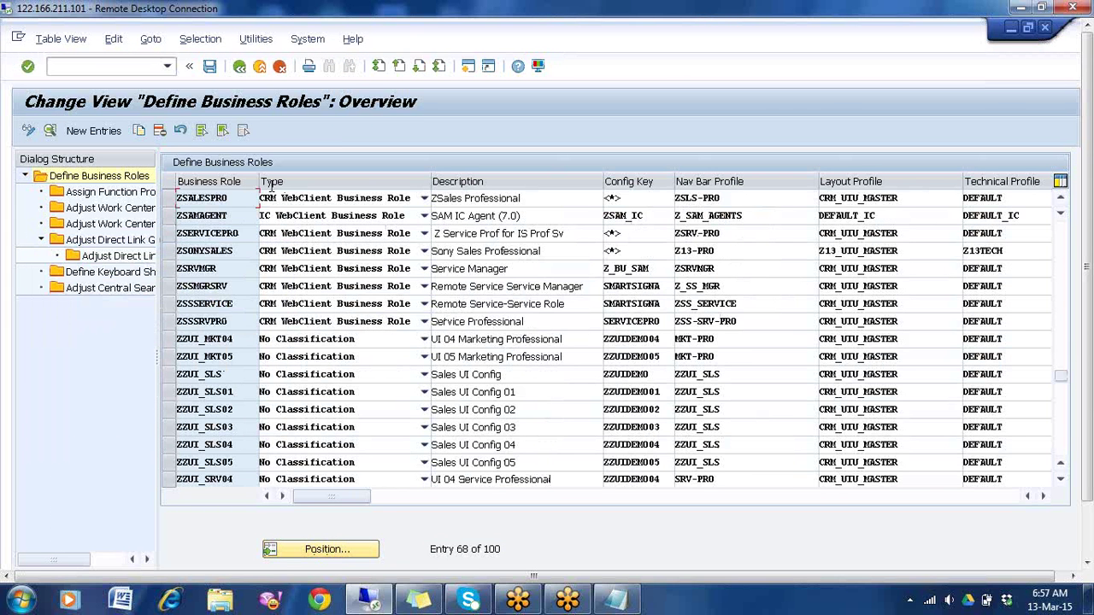
- Open the details of business role ZSONYSALES and examine its Role Config. Key field
double_click(242, 253)
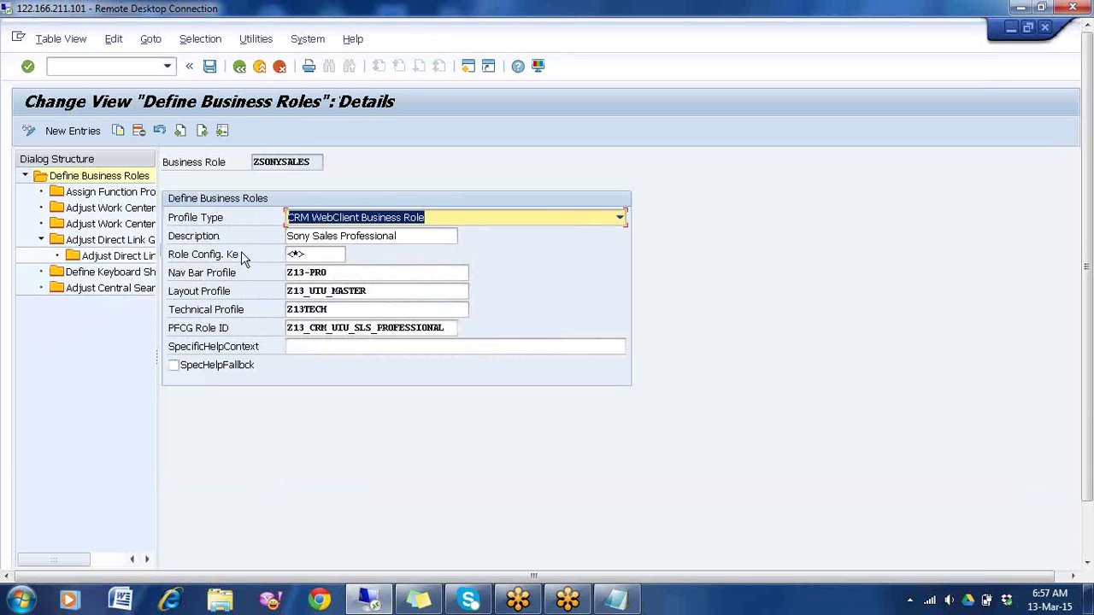
left_click(316, 255)
left_click_drag(316, 255, 233, 254)
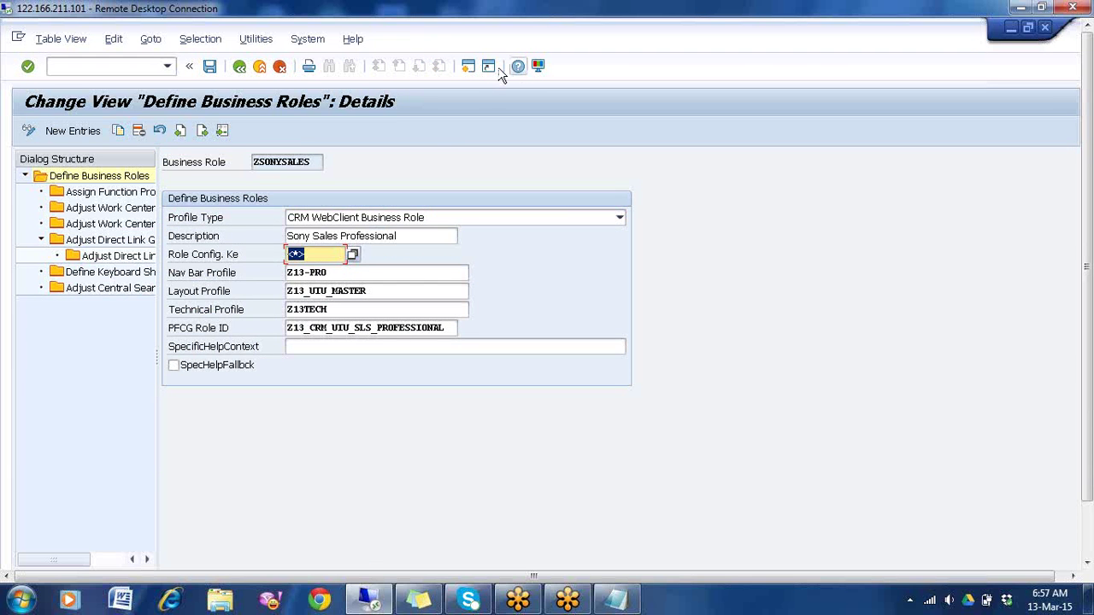
- Start the CRM WebClient (CRM_UI) from a new SAP session, allowing file access and dismissing the Internet Explorer setup
left_click(468, 66)
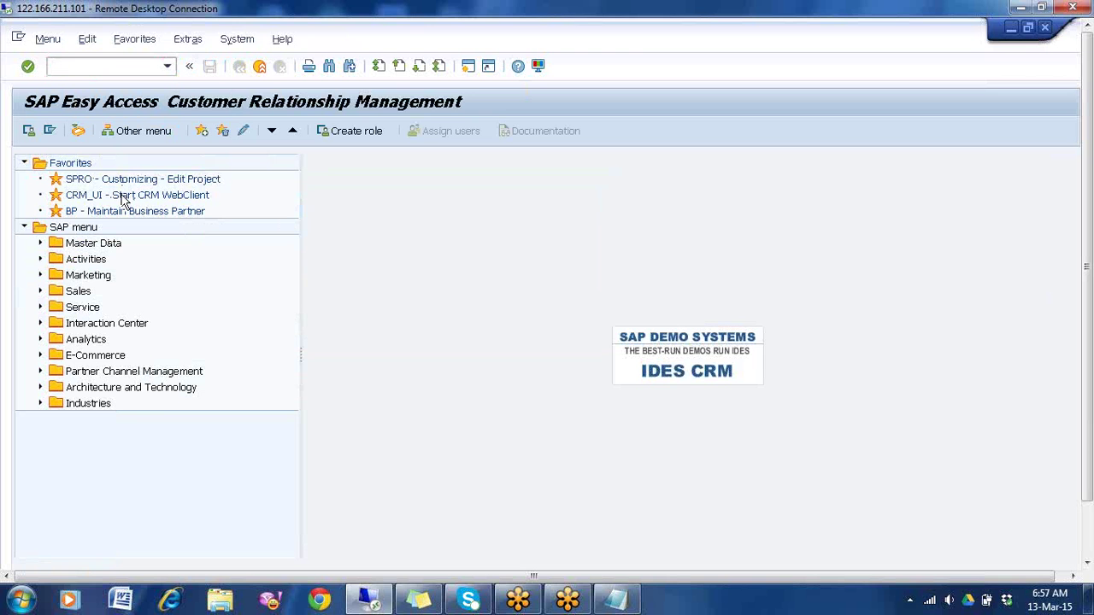
left_click(124, 196)
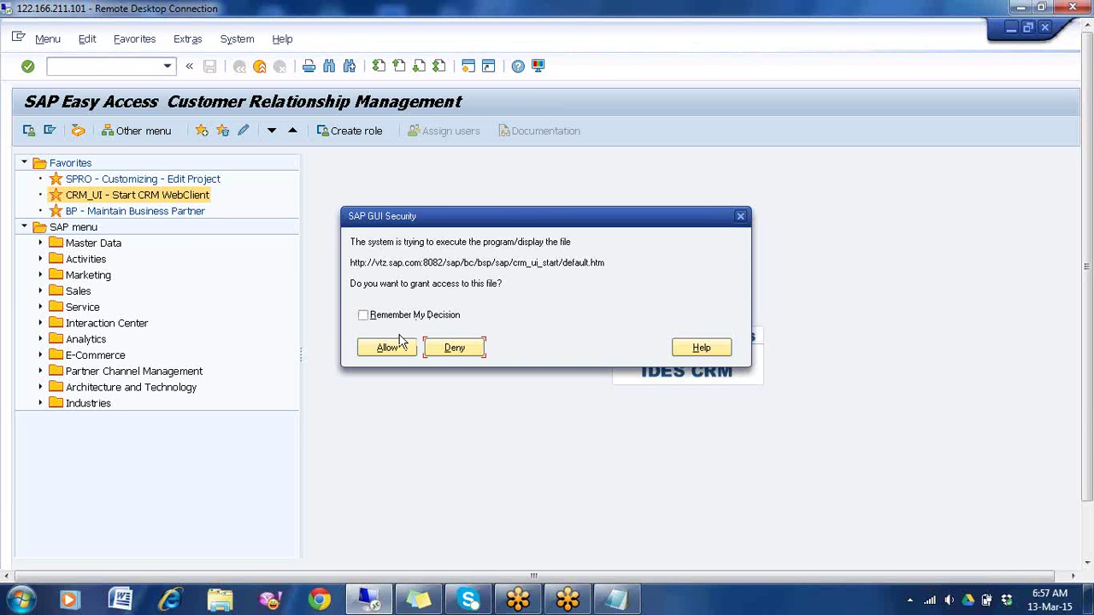
left_click(387, 350)
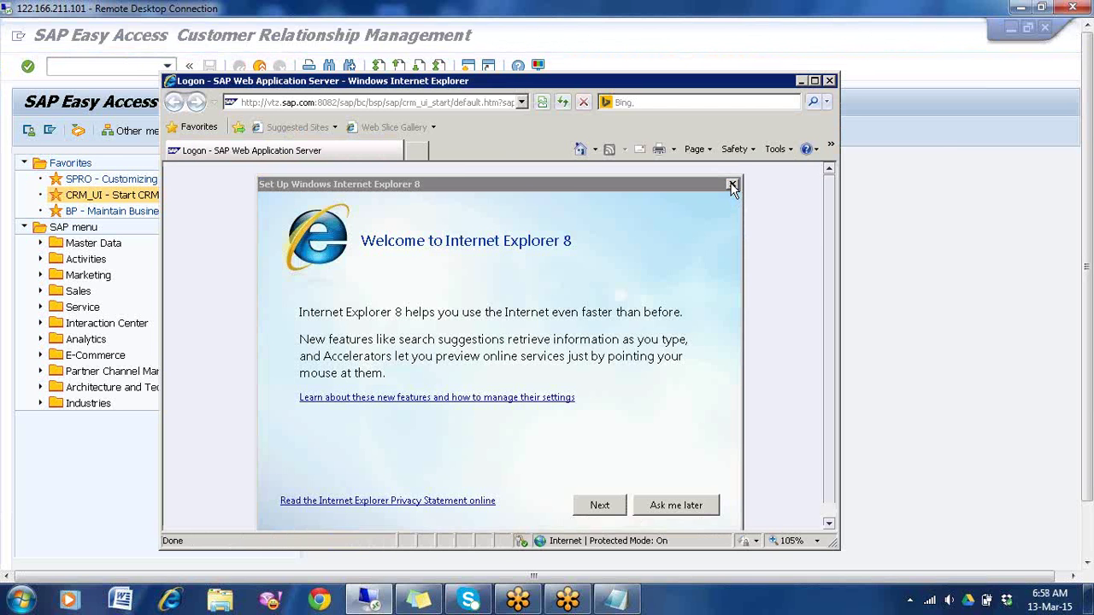
left_click(733, 184)
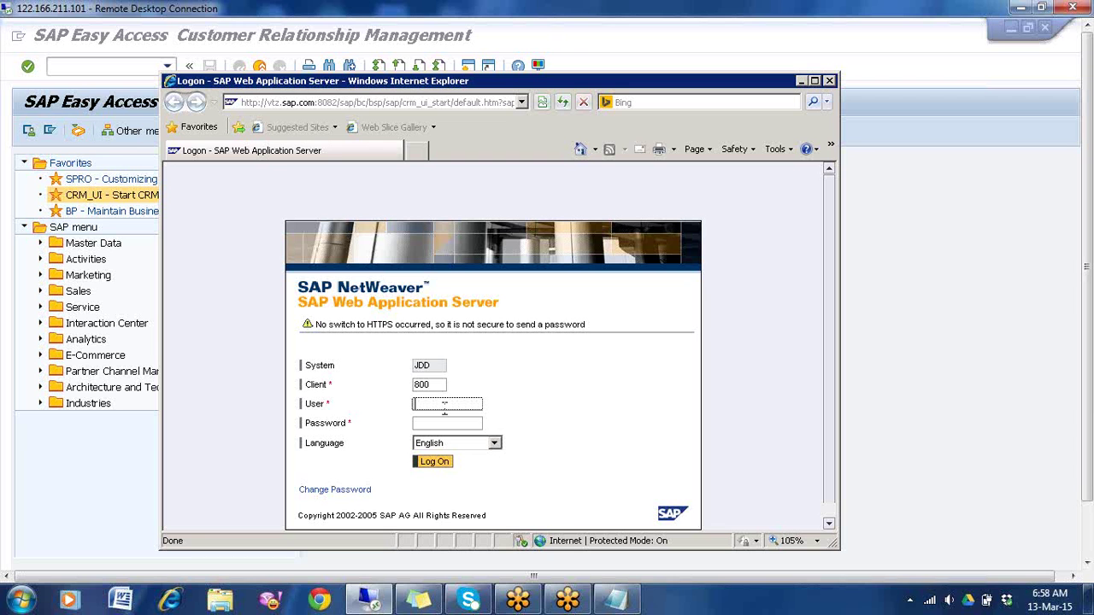
- Log on to the SAP Web Application Server with the user name and account password, and maximize the browser window
type("sapuser")
key("Tab")
type("****")
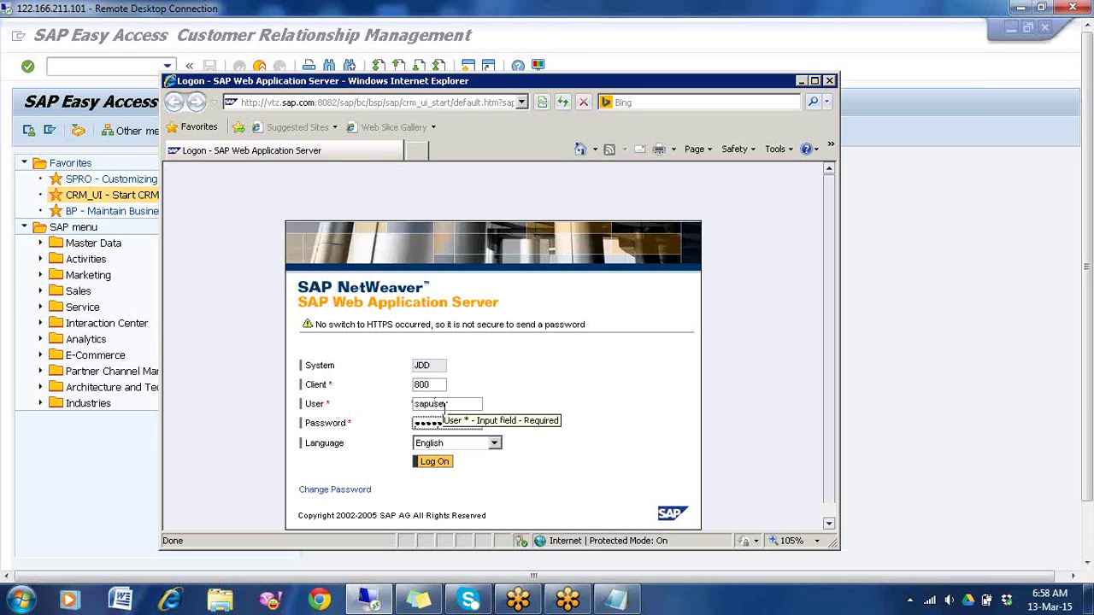
type("*****")
key("Return")
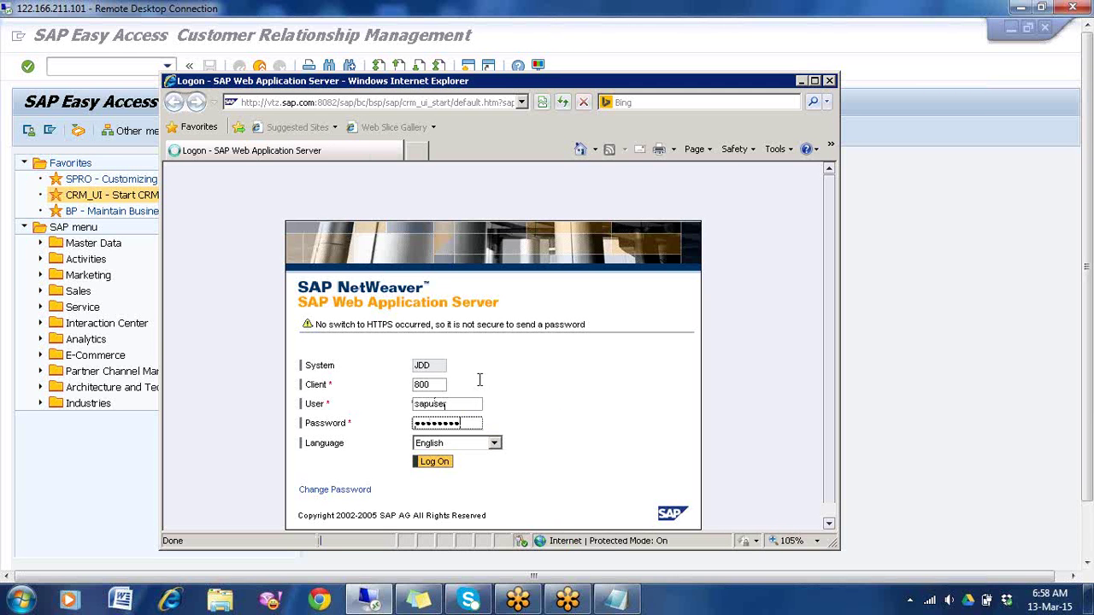
left_click(814, 81)
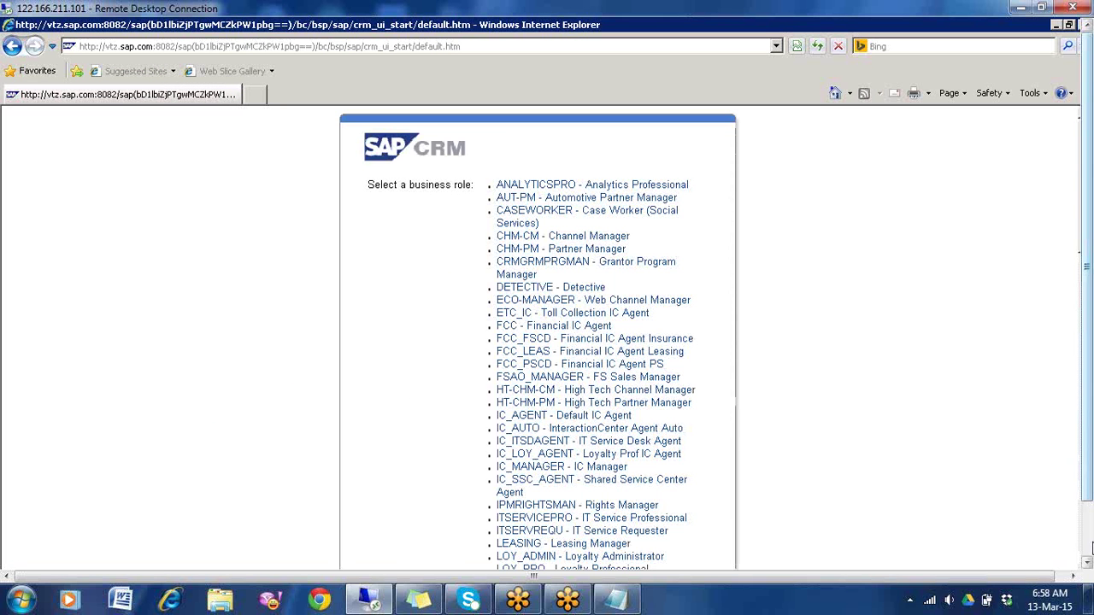
- Choose the business role ZSONYSALES - Sony Sales Professional for the CRM session
left_click(1092, 537)
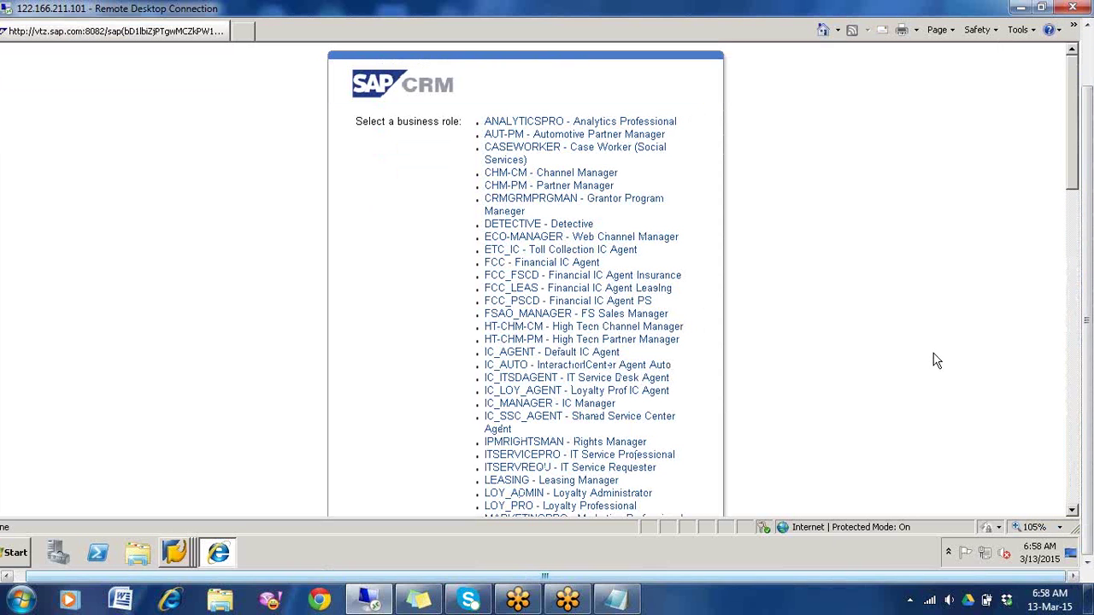
scroll(937, 360, "down", 1)
scroll(937, 360, "down", 15)
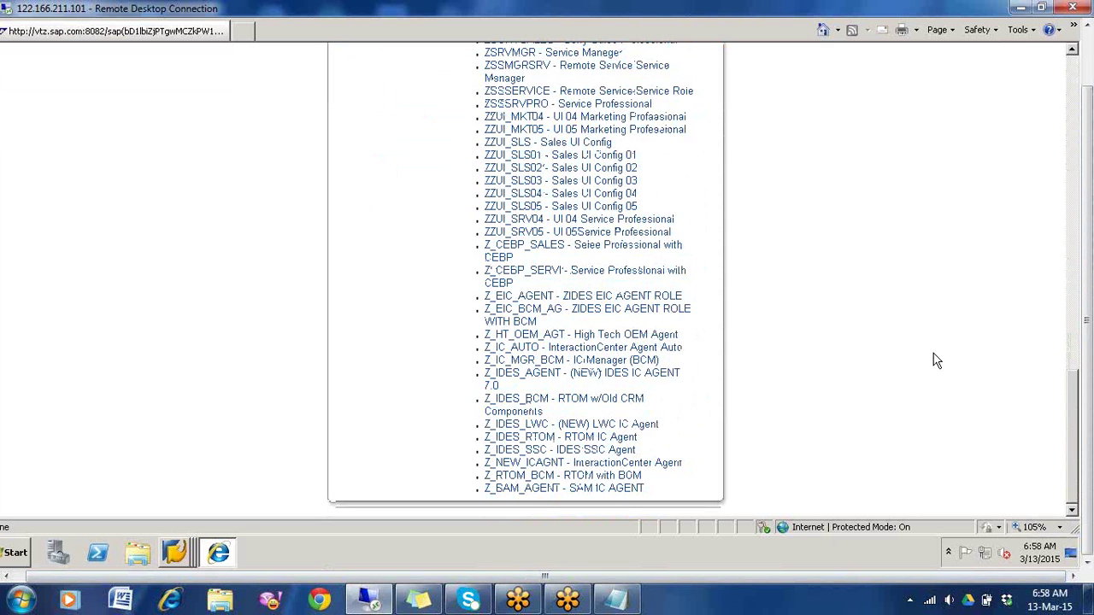
scroll(937, 361, "up", 3)
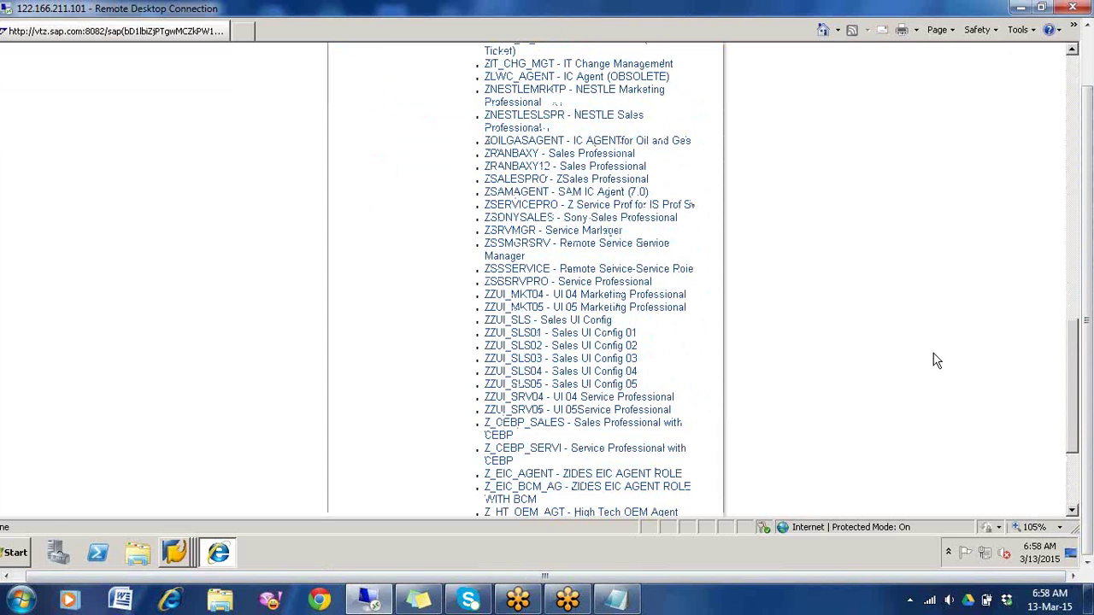
left_click(617, 220)
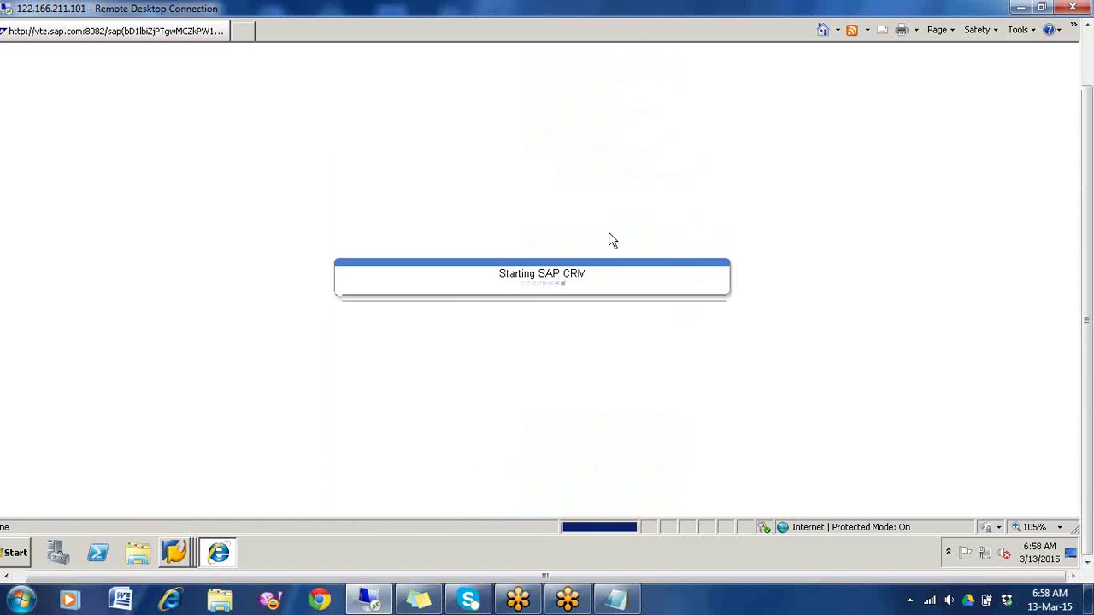
- Switch to Notepad and add the line "BSP Component Work bench" above Role Config Key
left_click(616, 598)
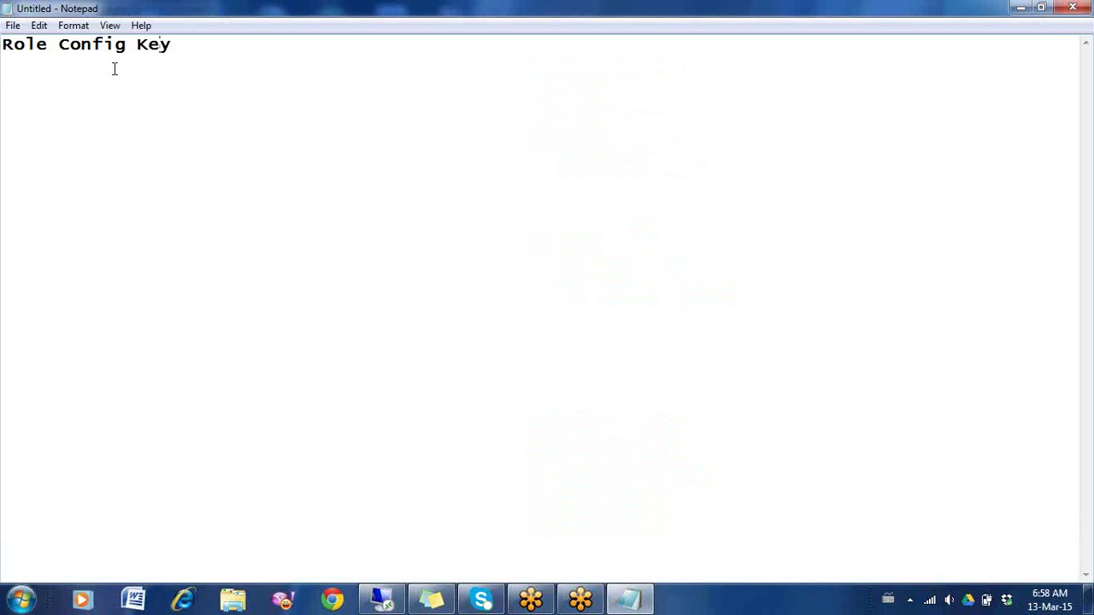
key("Return")
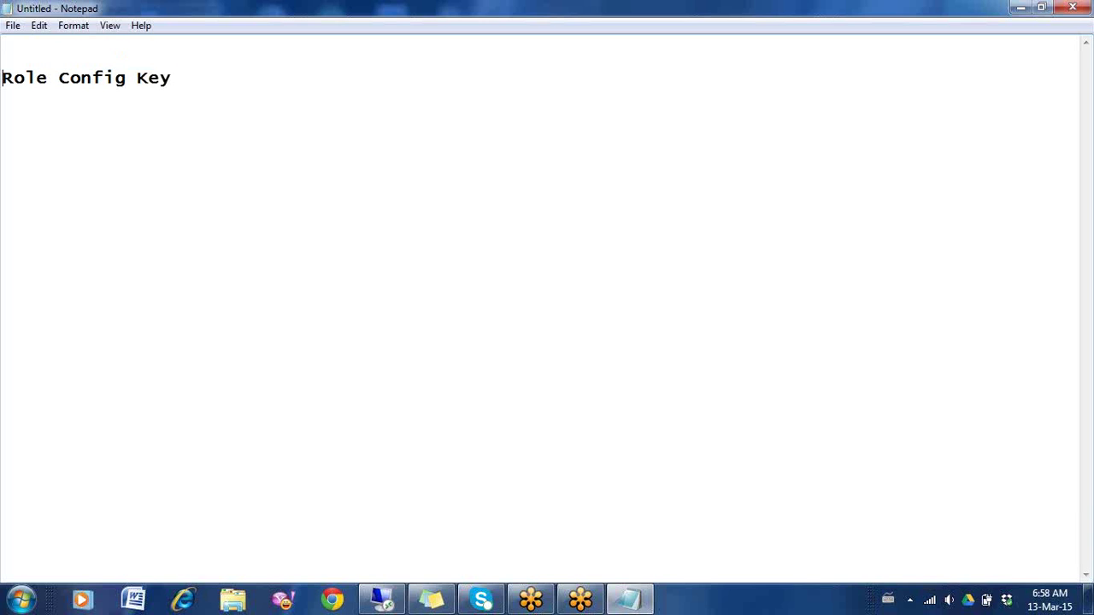
type("BSP Compone")
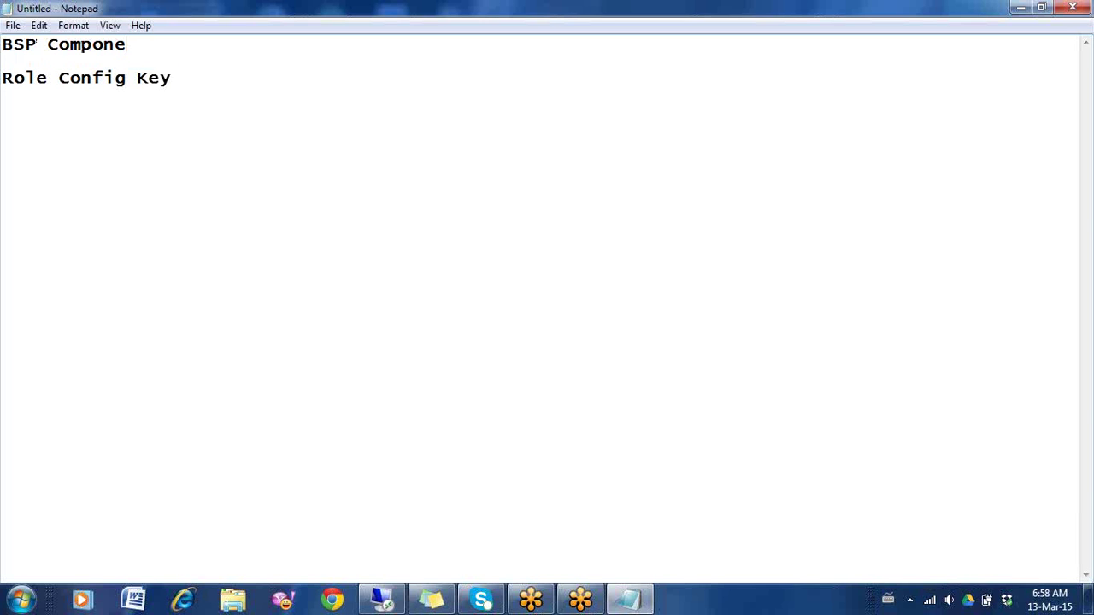
type("nt Work bench")
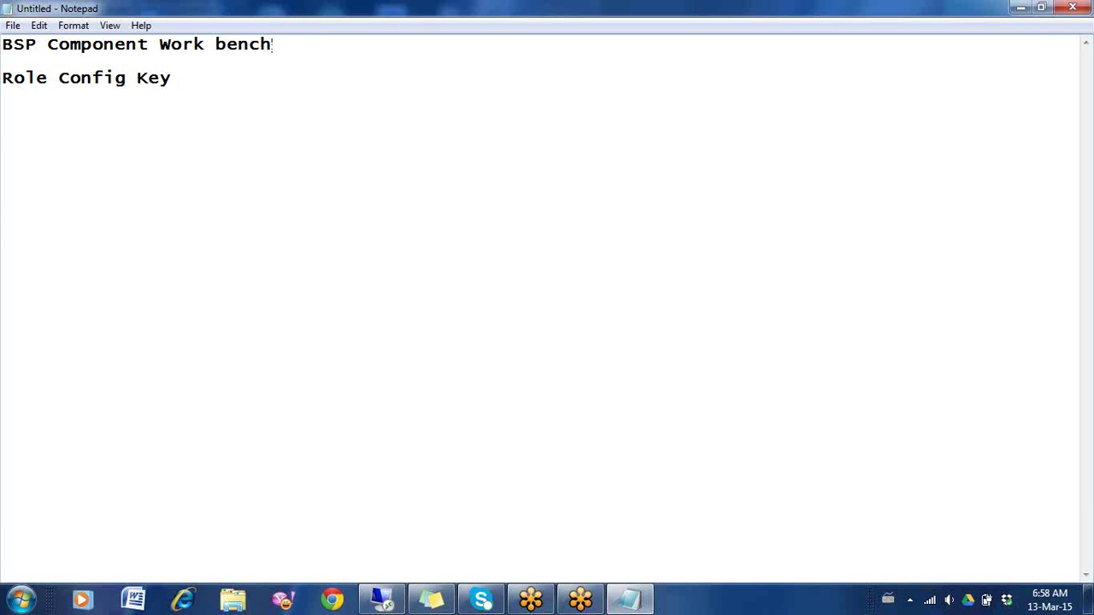
- Back in SAP CRM, create a new individual account from Account Management and display the First Name field's technical data
key("alt+Tab")
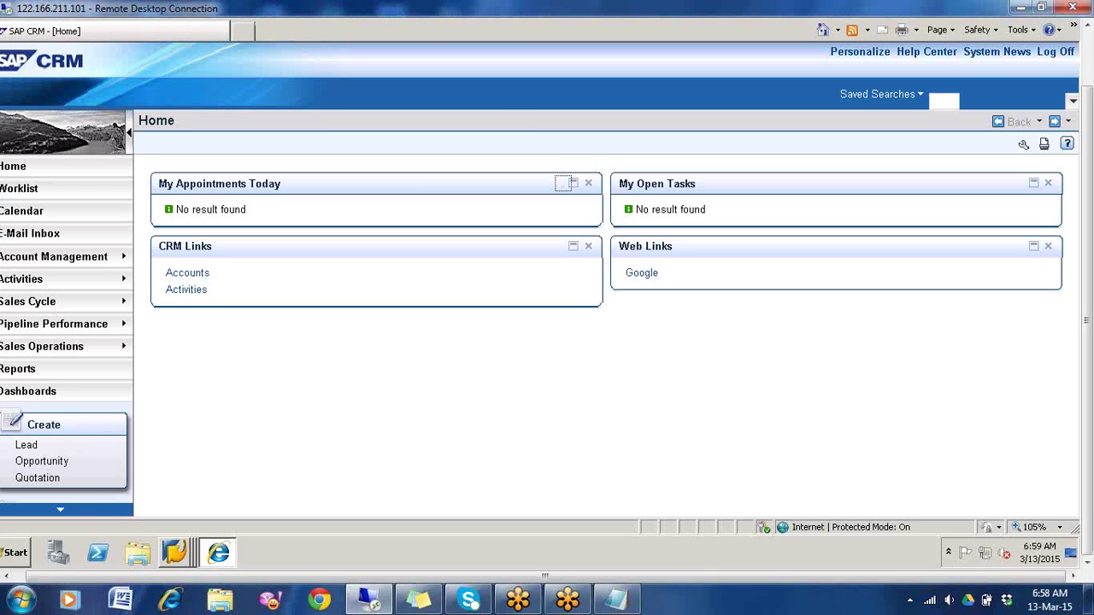
left_click(19, 577)
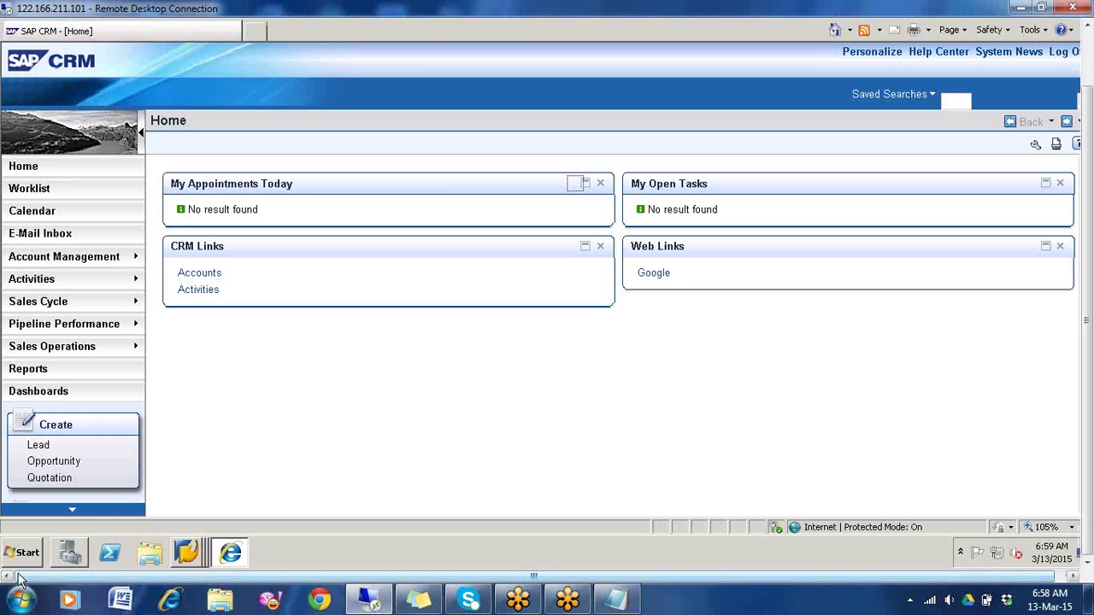
left_click(79, 258)
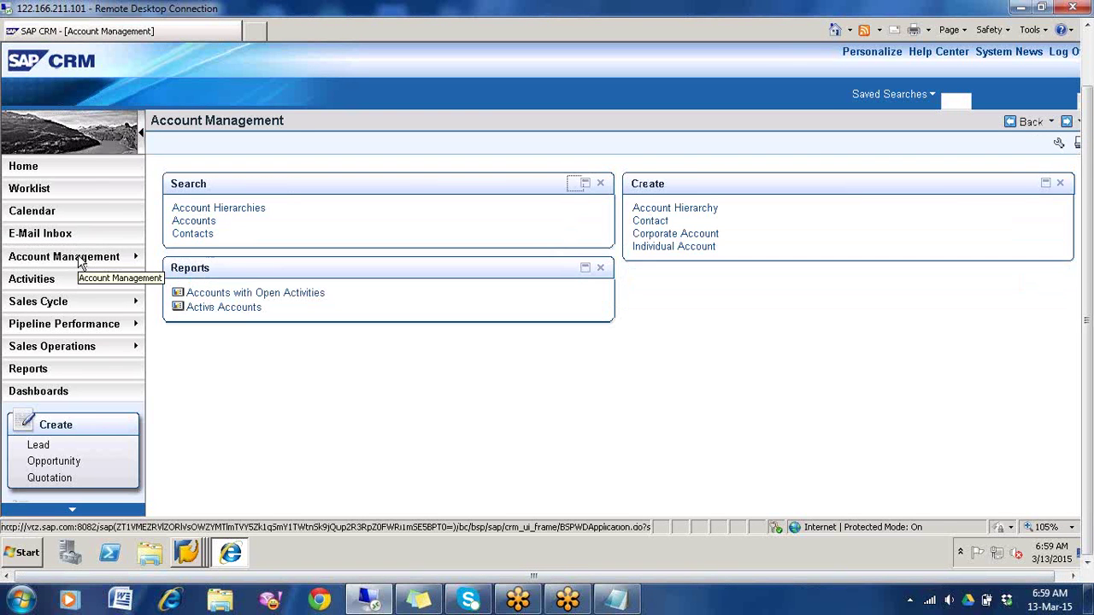
left_click(674, 248)
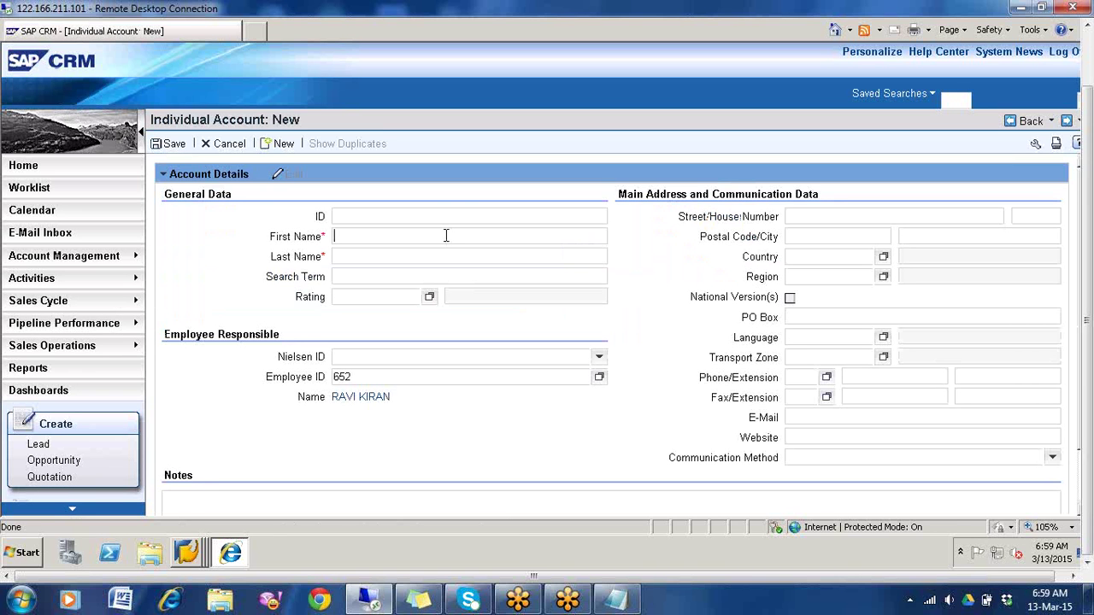
key("Return")
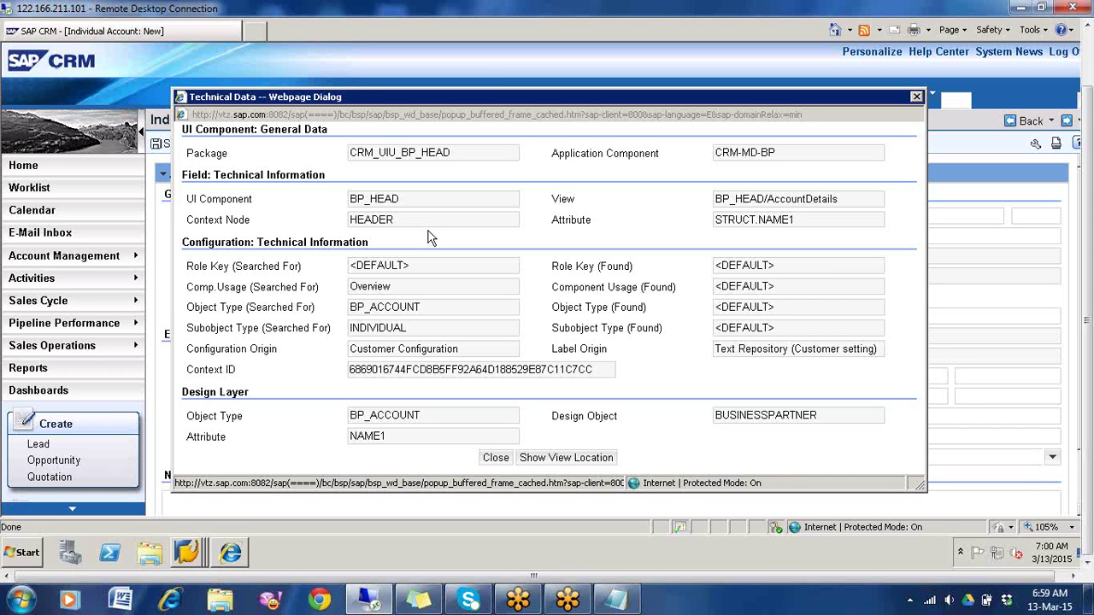
- Record the field's UI component in Notepad below Role Config Key as "Ui Component :BP_HEAD"
left_click_drag(409, 198, 325, 196)
left_click(617, 600)
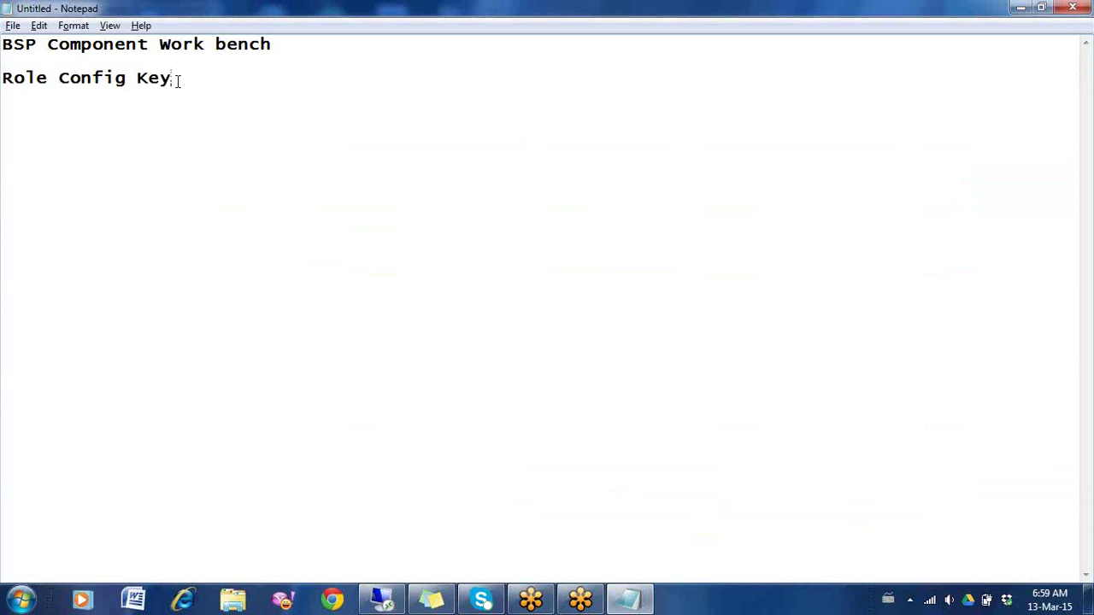
key("Return")
key("Return")
key("Return")
type("Ui Componen")
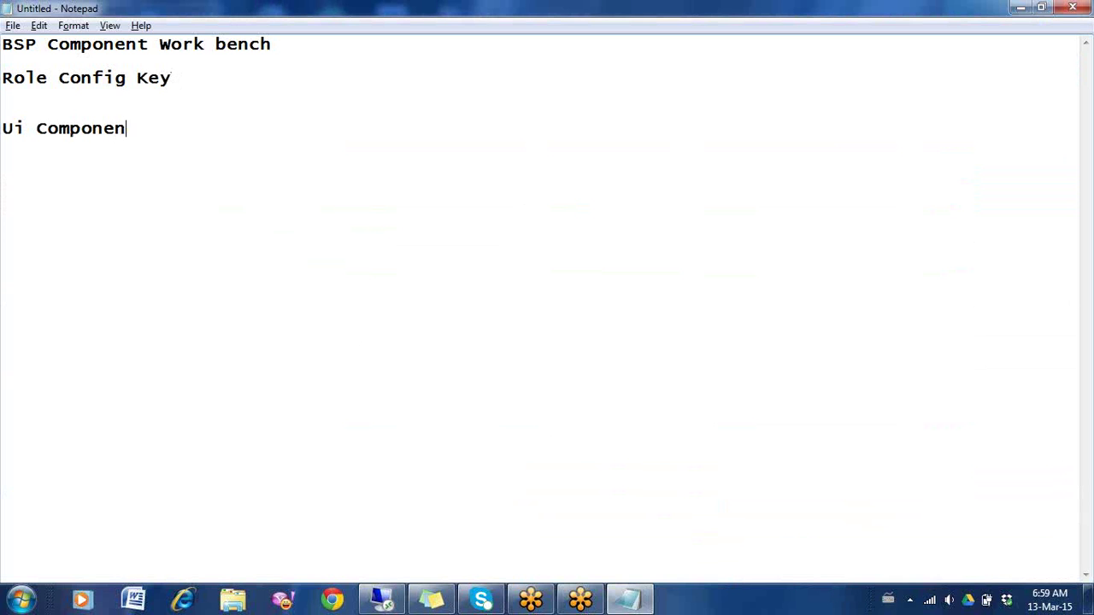
type("t :BP_HEAD  ")
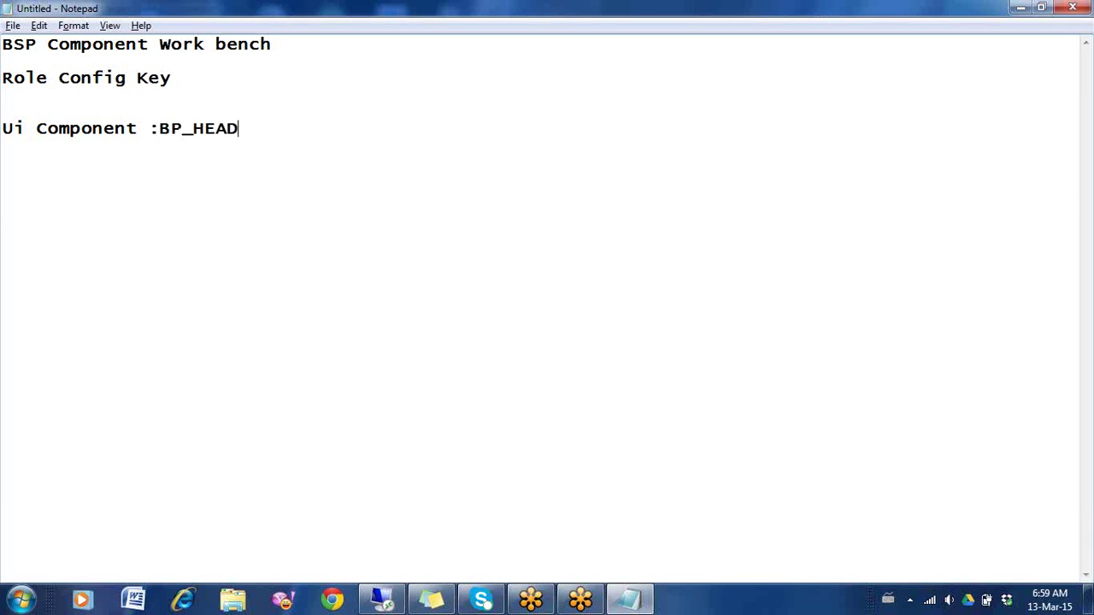
- Add a "View :" line to the Notepad notes with BP_HEAD/AccountDetails copied from the Technical Data dialog
type("View :")
key("alt+Tab")
left_click_drag(855, 203, 672, 192)
key("ctrl+c")
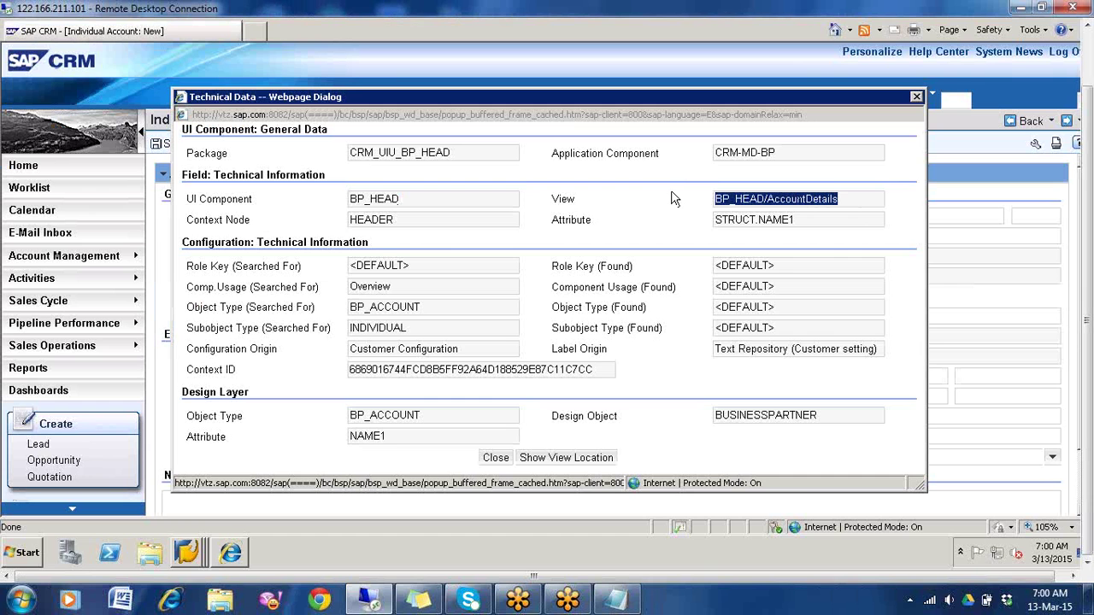
key("alt+Tab")
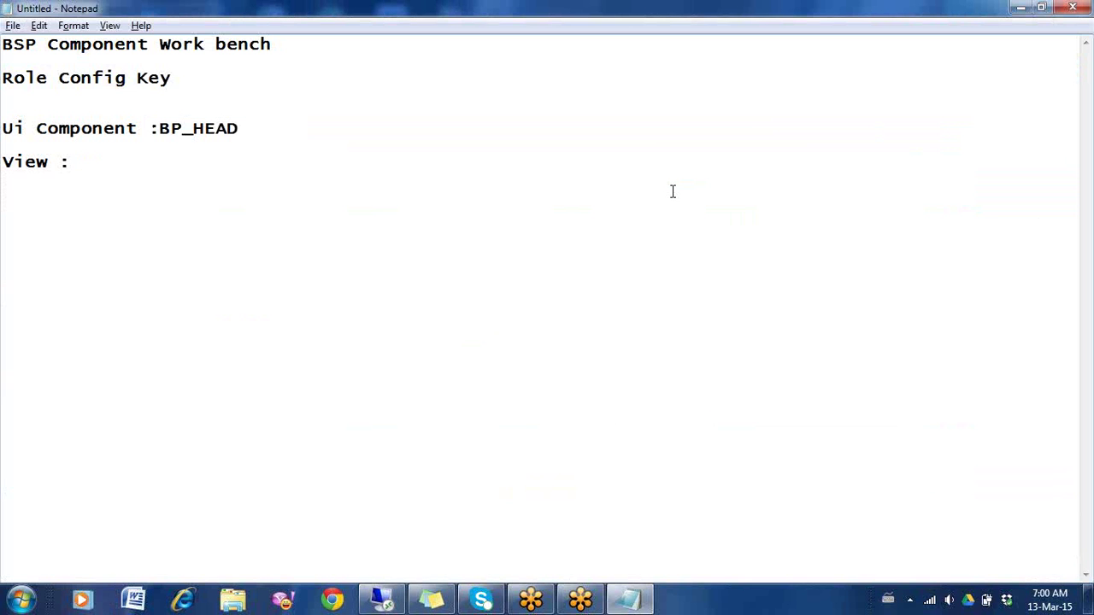
key("ctrl+v")
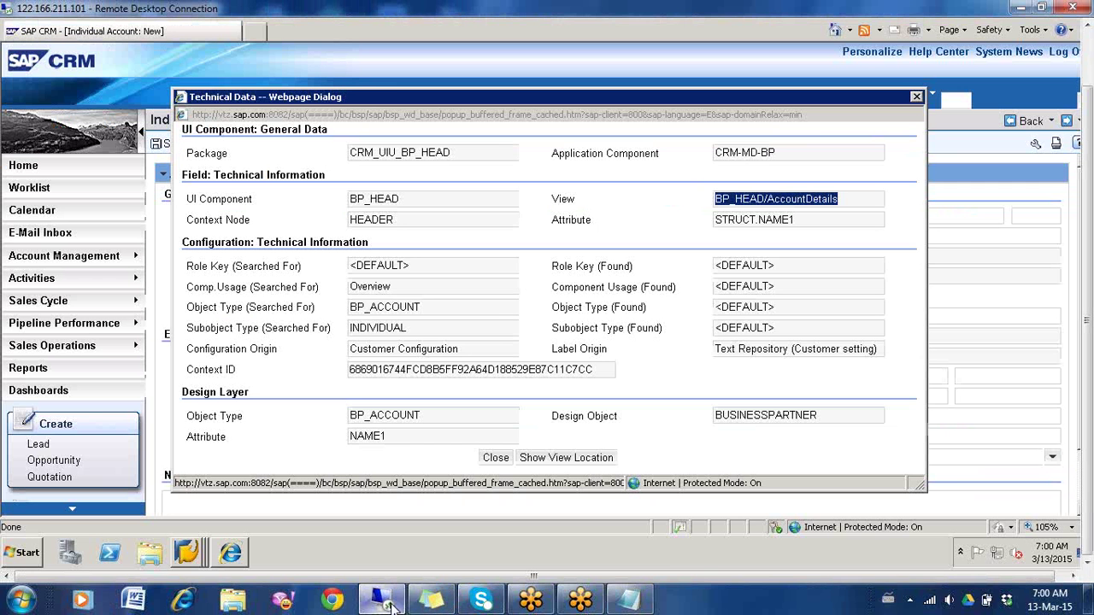
- Close the Technical Data dialog in SAP CRM and select the "BSP Component Work bench" line in Notepad
left_click(382, 600)
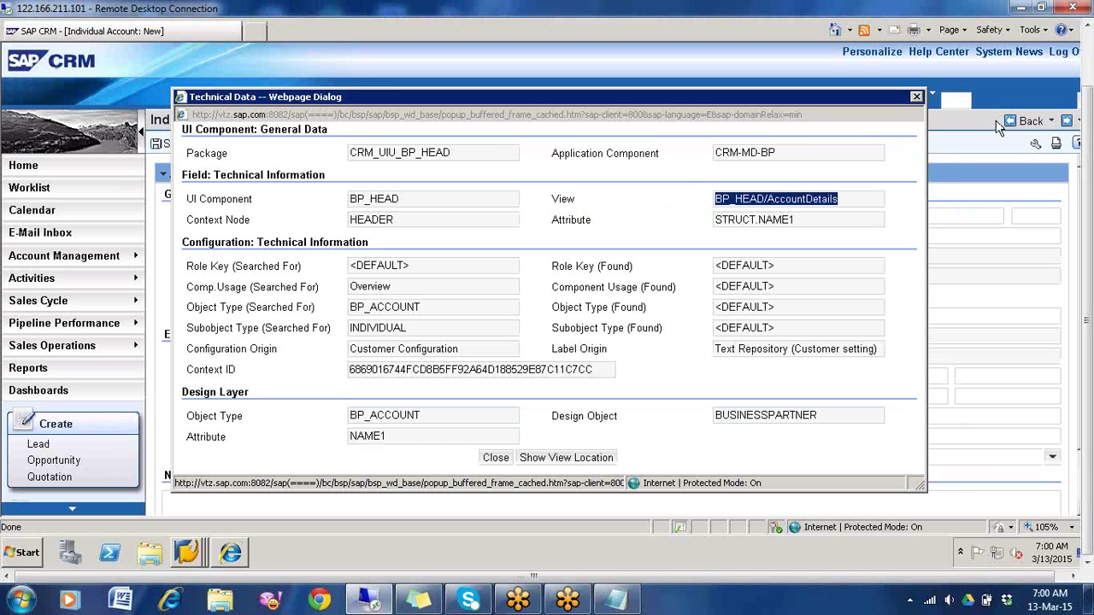
left_click(917, 98)
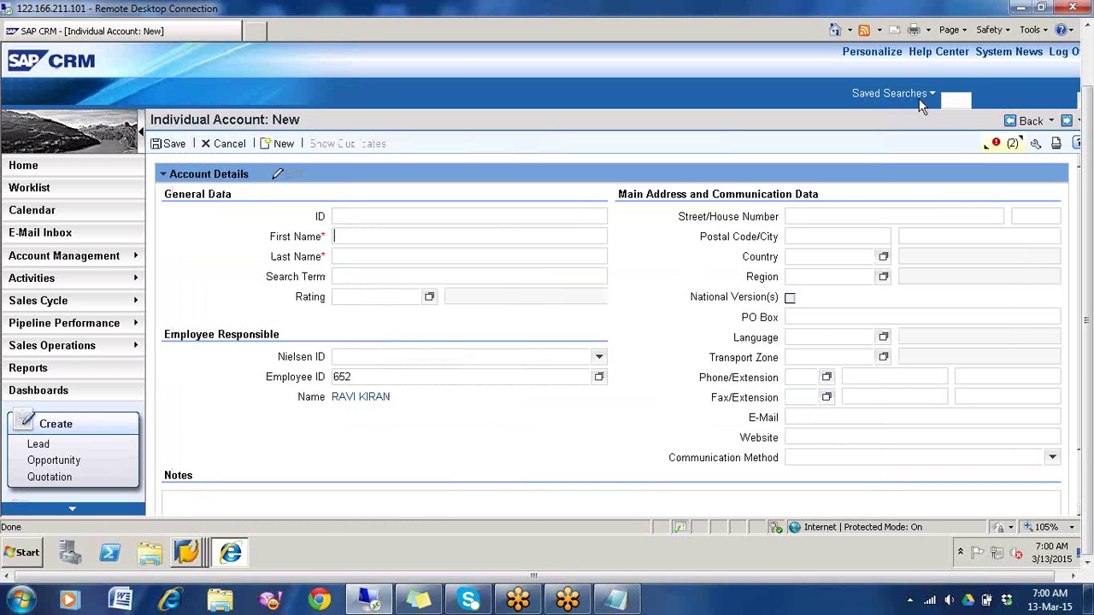
left_click(635, 607)
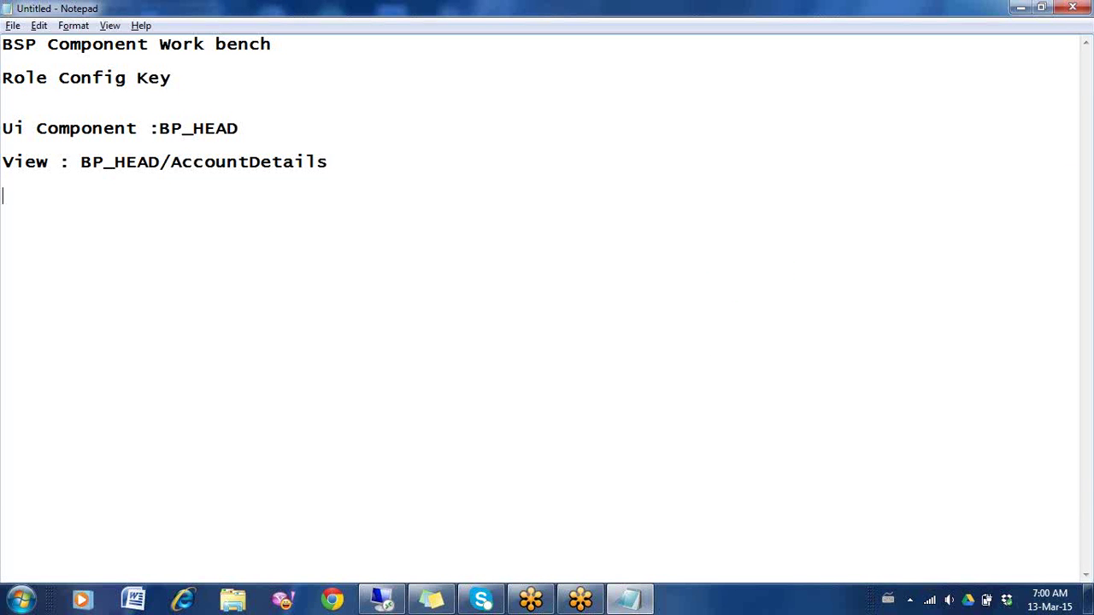
left_click_drag(275, 43, 3, 43)
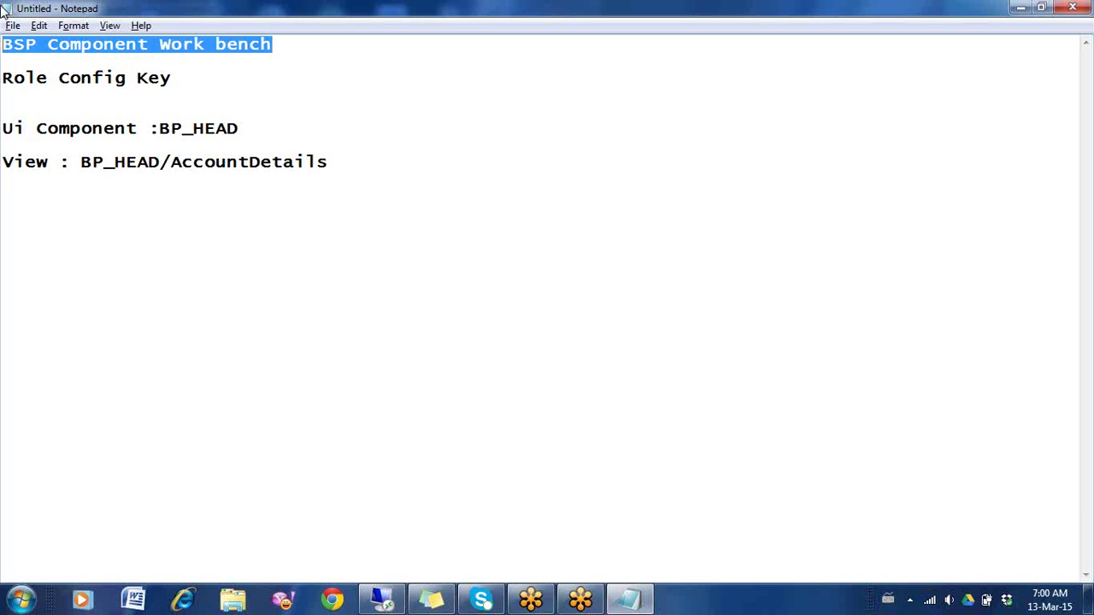
- Below the View line, add "Note : If we want to configue any work Area Page through BSP COMponent WB , We need to make role Config Key 1st."
left_click(340, 164)
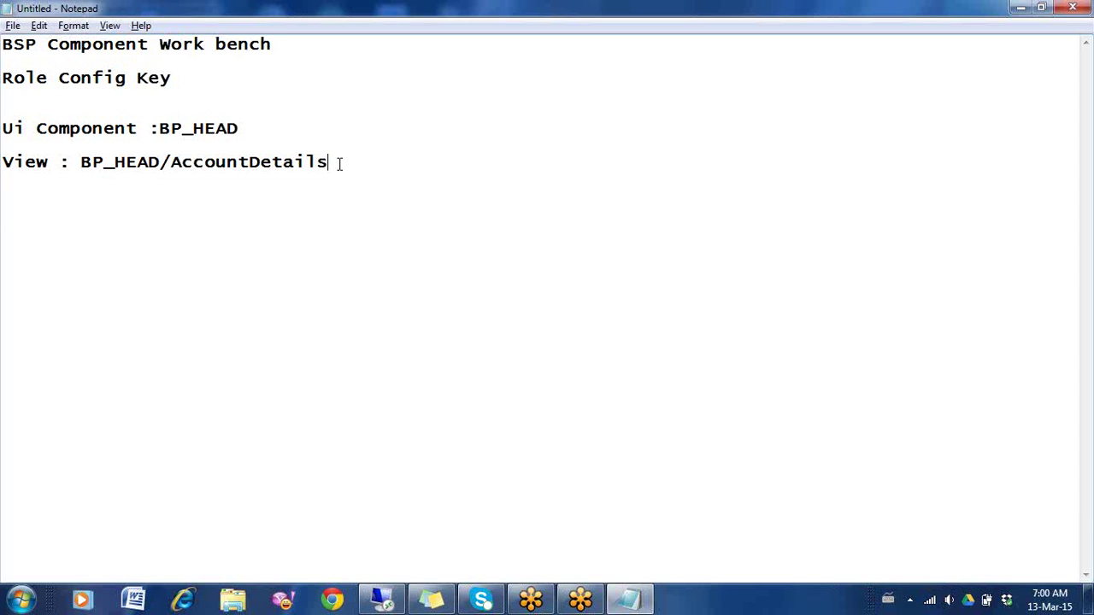
key("Return")
key("Return")
key("Return")
left_click_drag(197, 76, 2, 63)
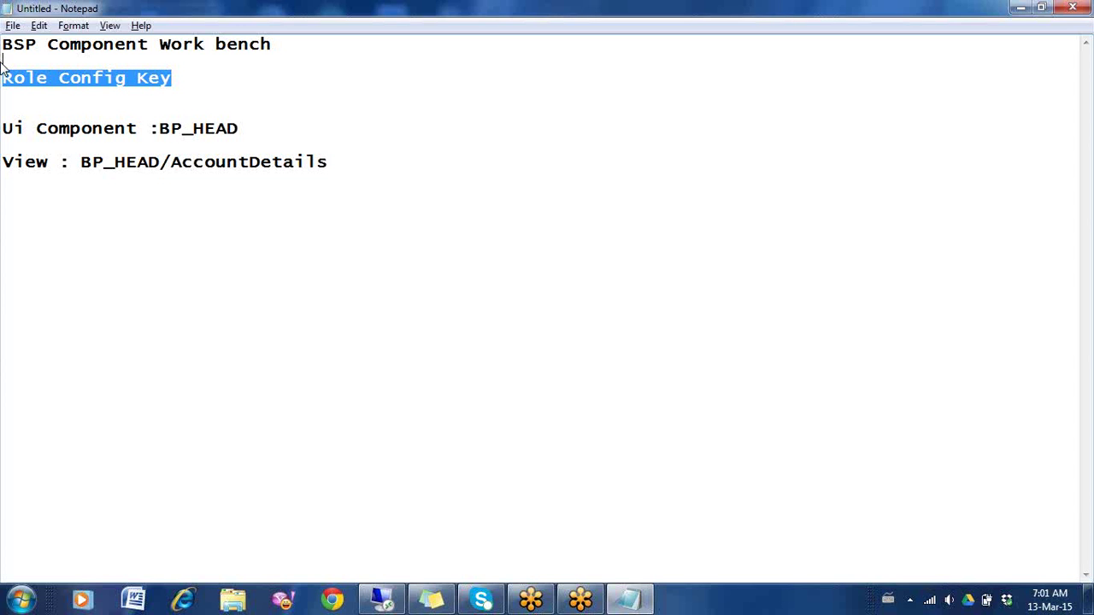
left_click_drag(318, 43, 3, 26)
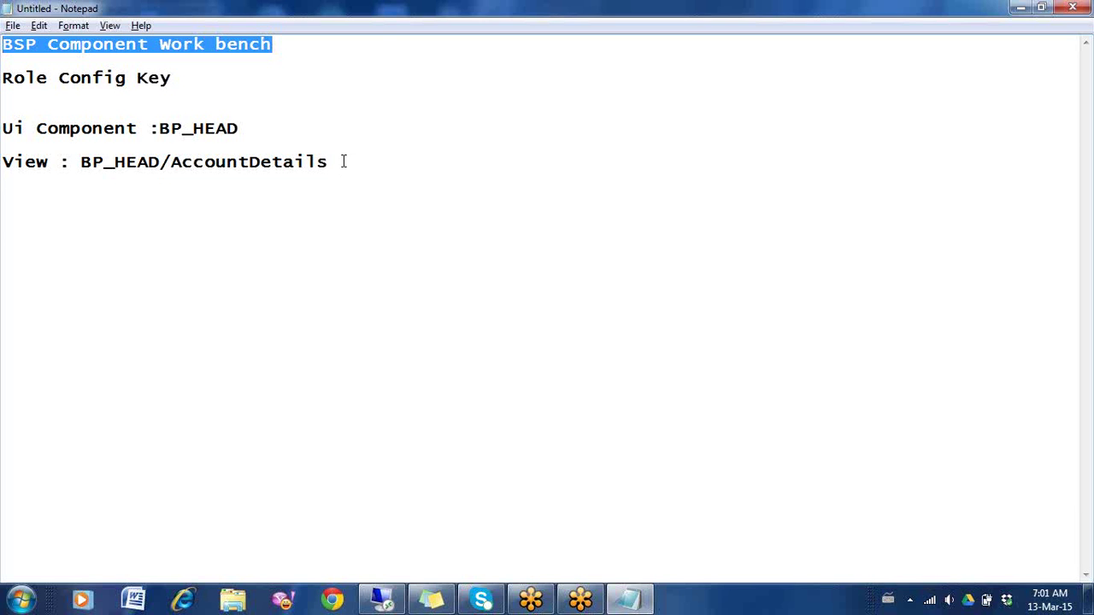
double_click(108, 47)
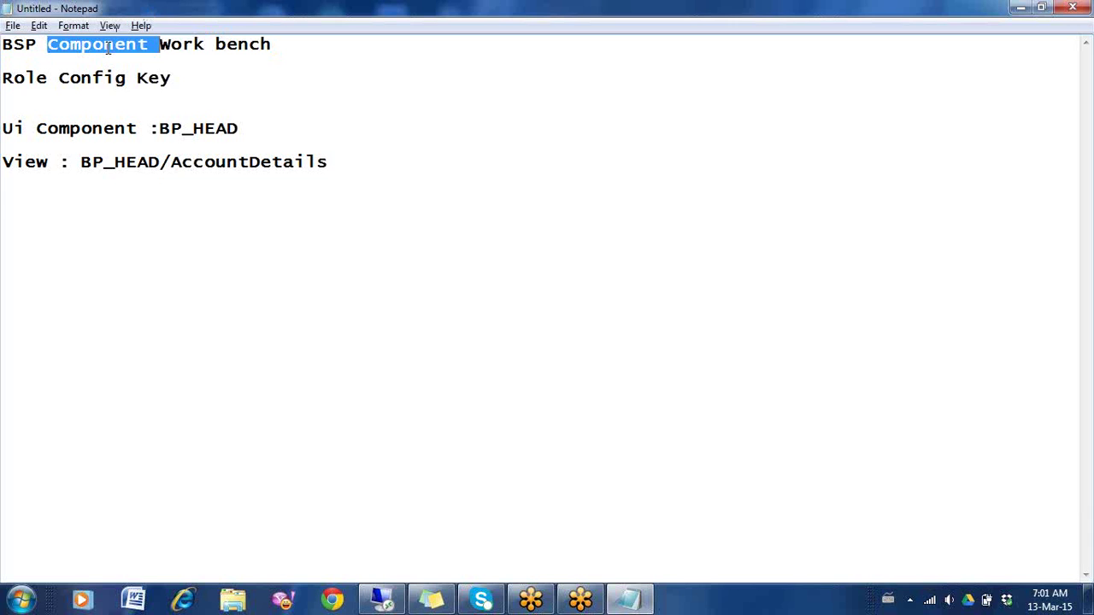
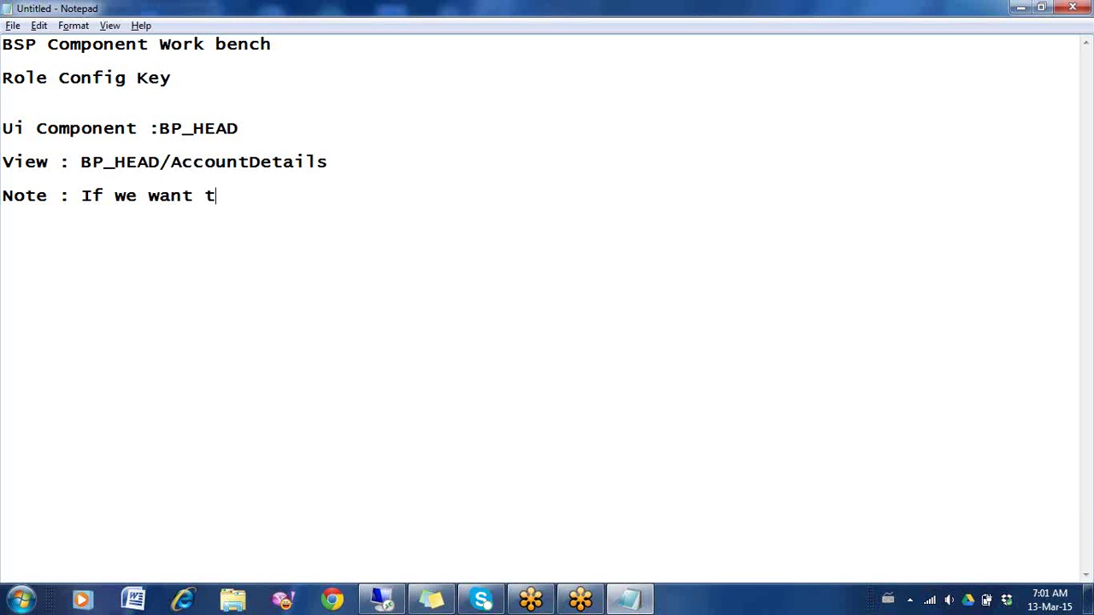
type("igue any ")
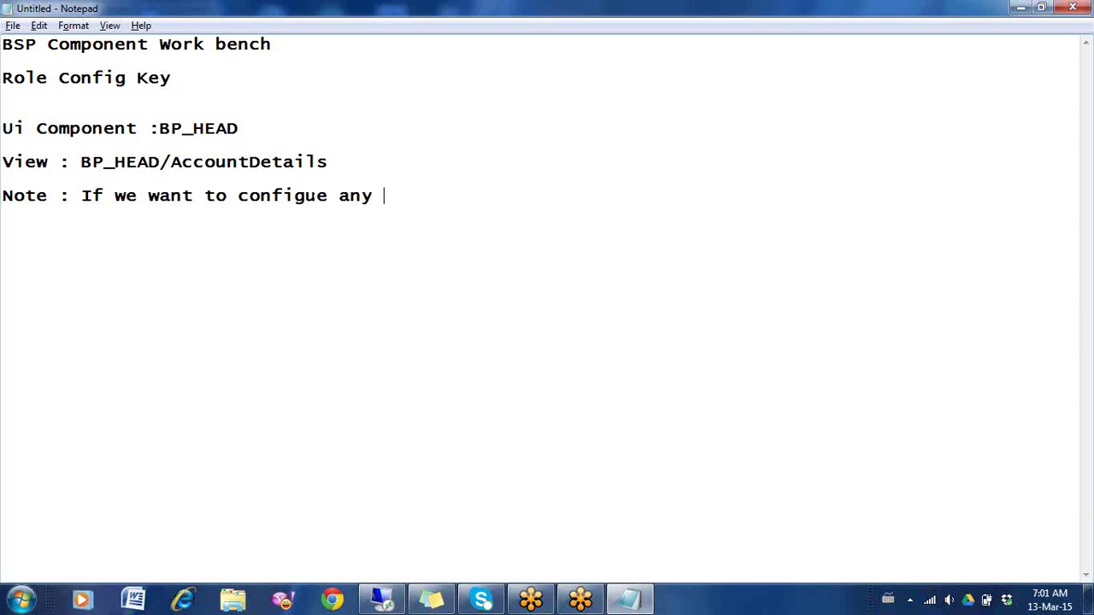
type("work Area Pa")
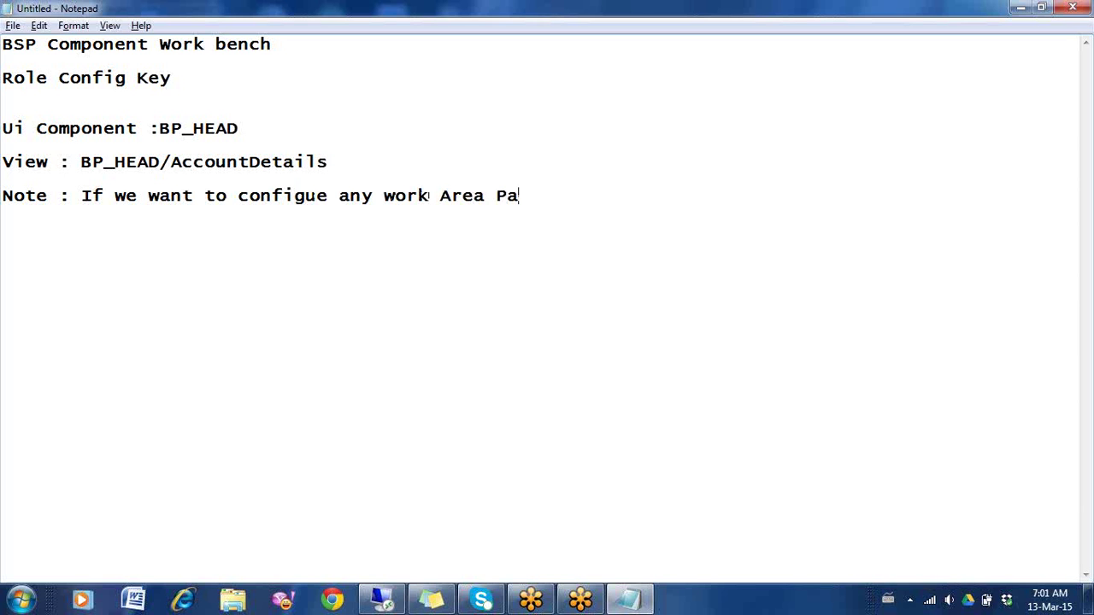
type("ge throug")
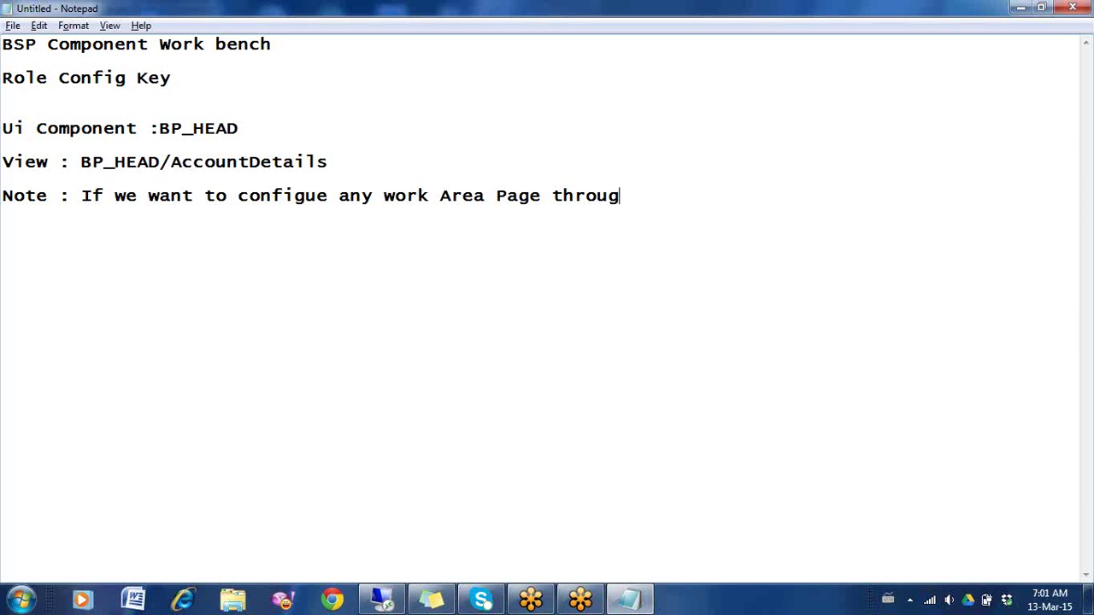
type("h BSP CO")
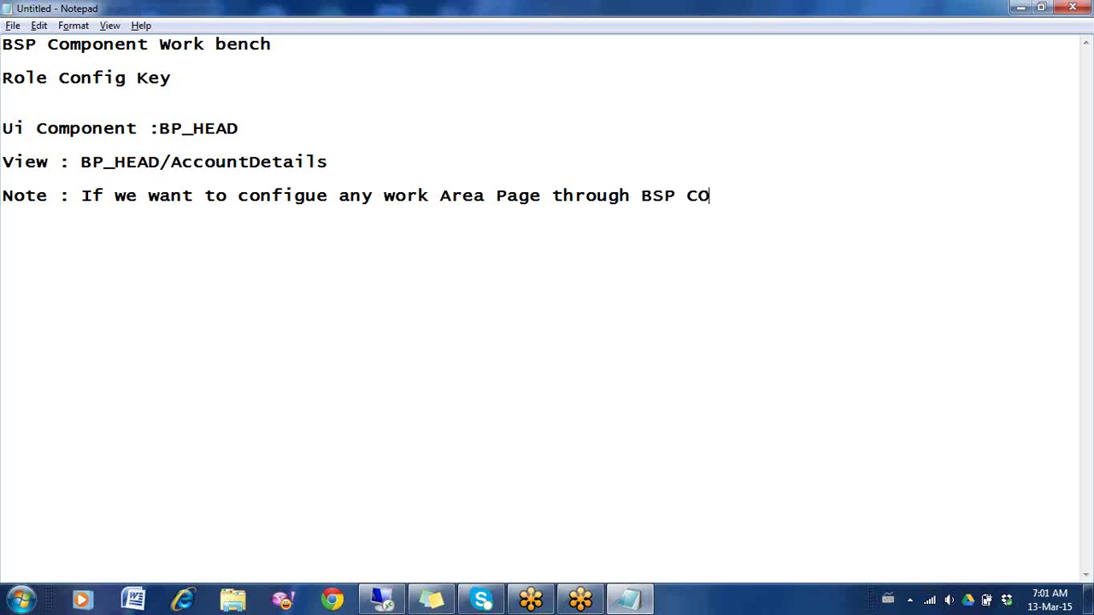
type("Mponent W")
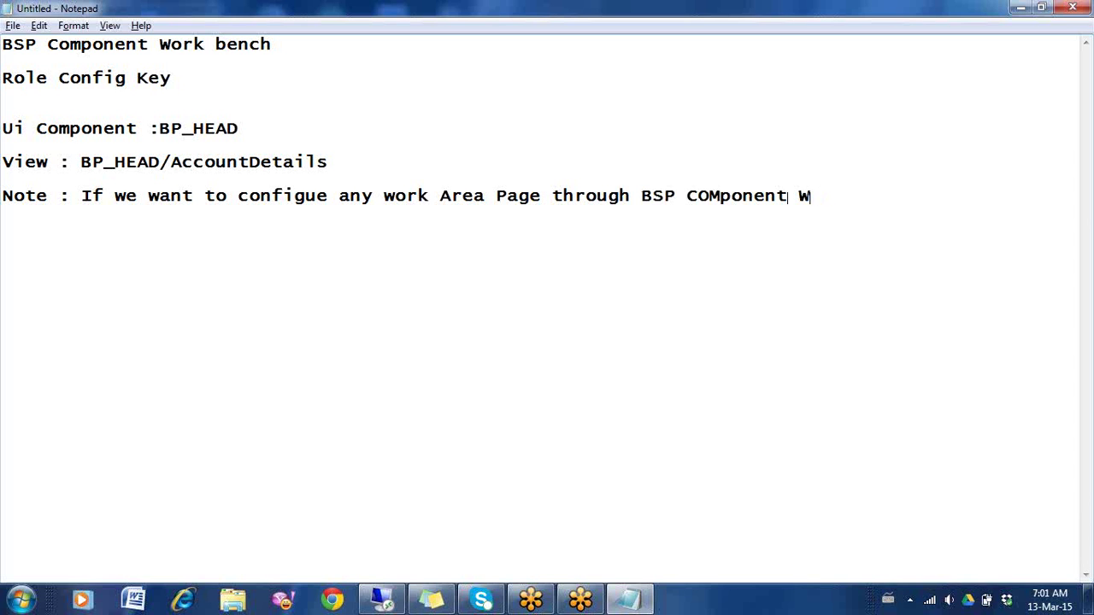
type("B , We need")
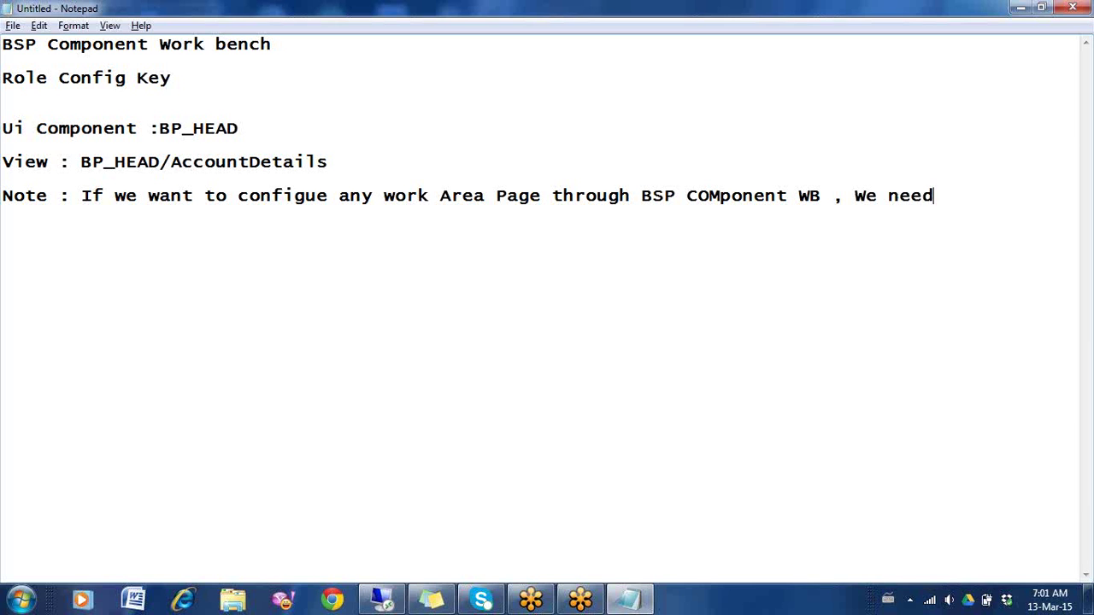
type(" to make r")
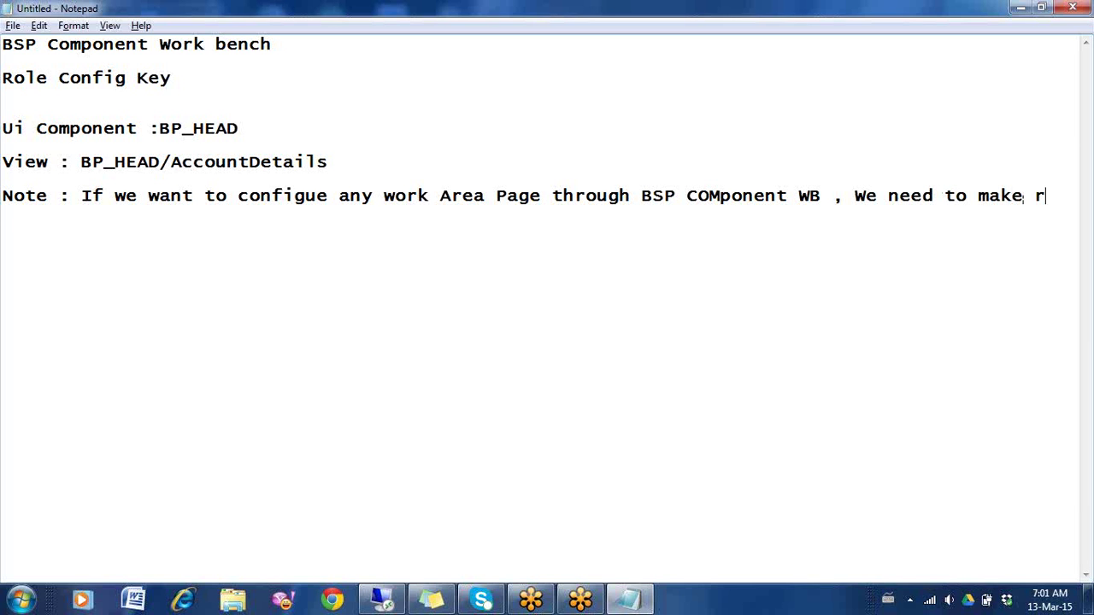
type("ole Config")
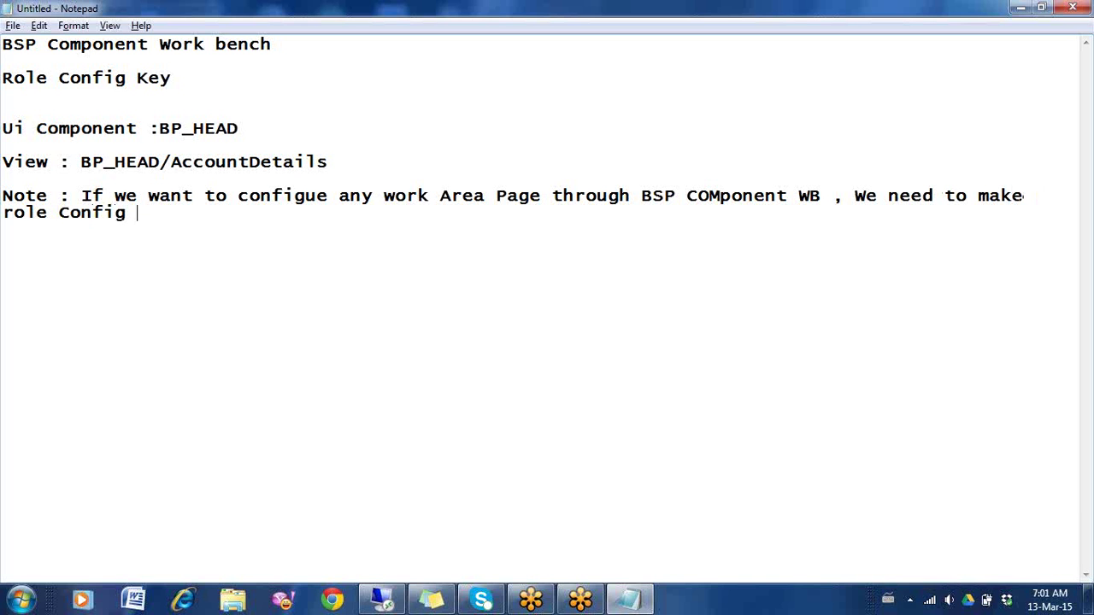
type(" Key 1st.")
- Switch to the Define Business Roles details in SAP and highlight the role configuration key value of business role ZSONYSALES
key("alt+Tab")
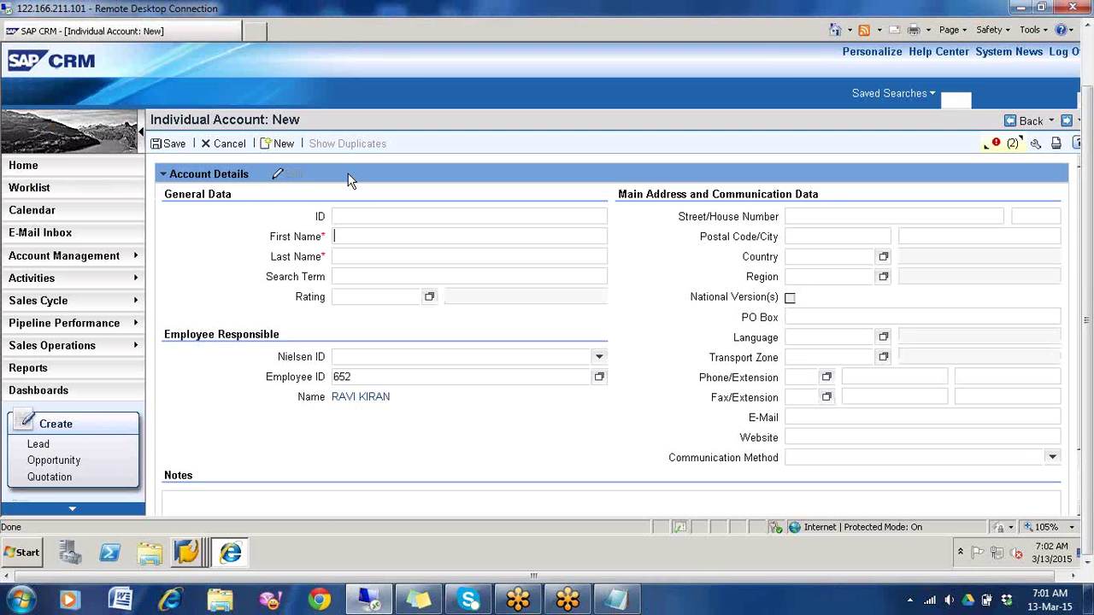
left_click(188, 554)
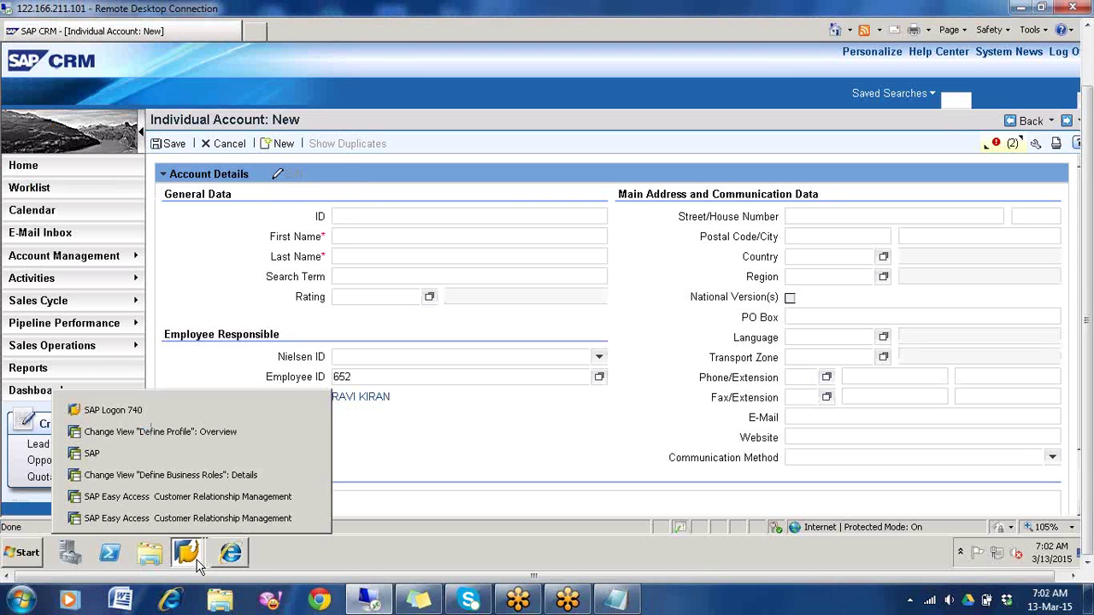
left_click(195, 479)
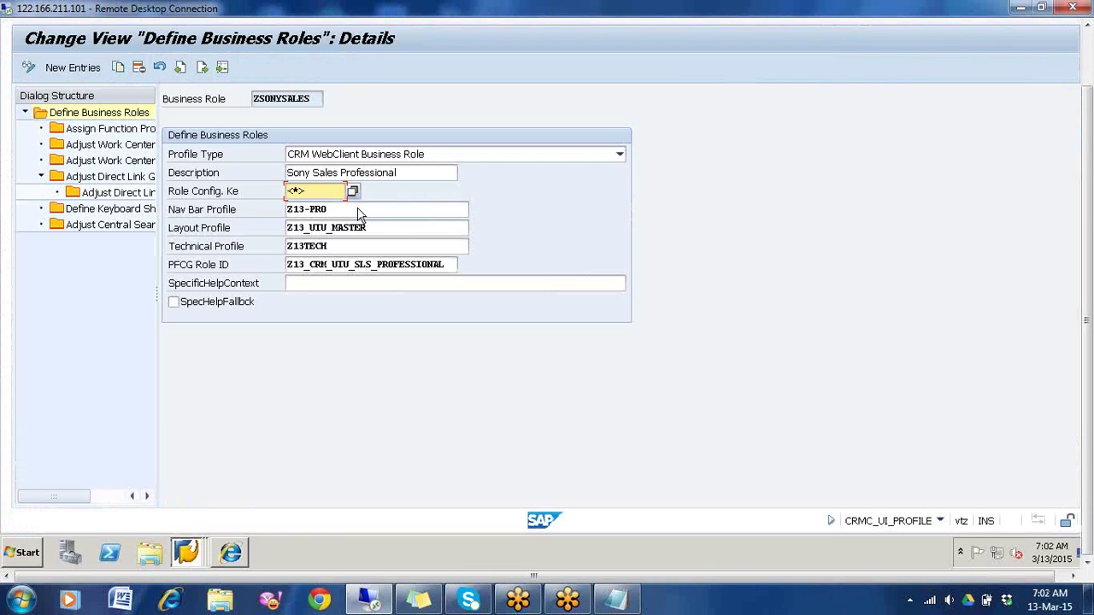
left_click_drag(321, 190, 251, 192)
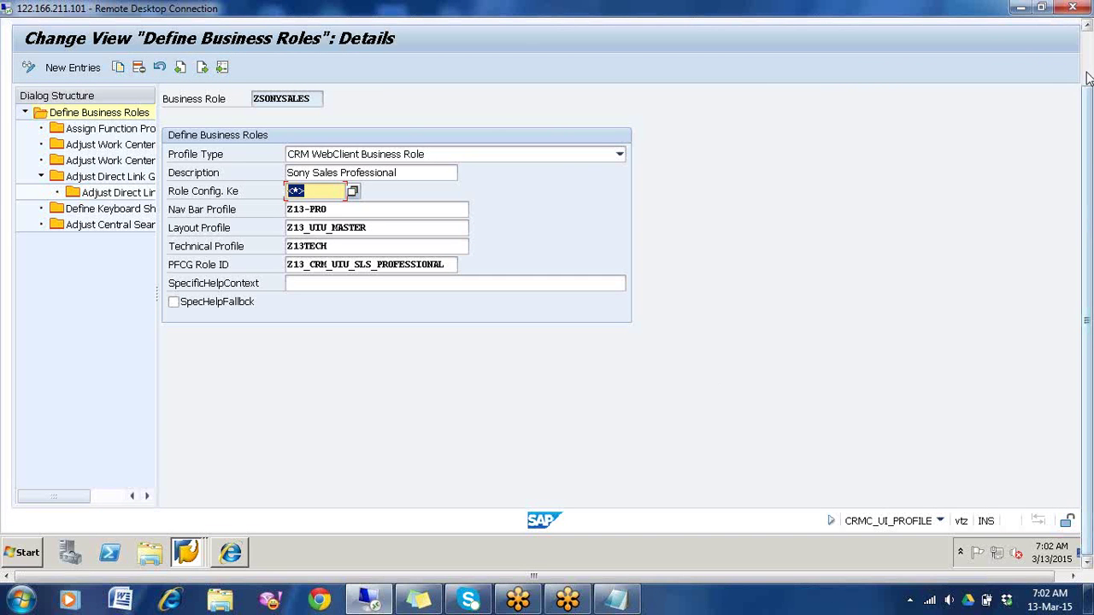
- From the Define Profile session, return to the IMG structure and open Define Role Configuration Key under Technical Role Definition
left_click(190, 553)
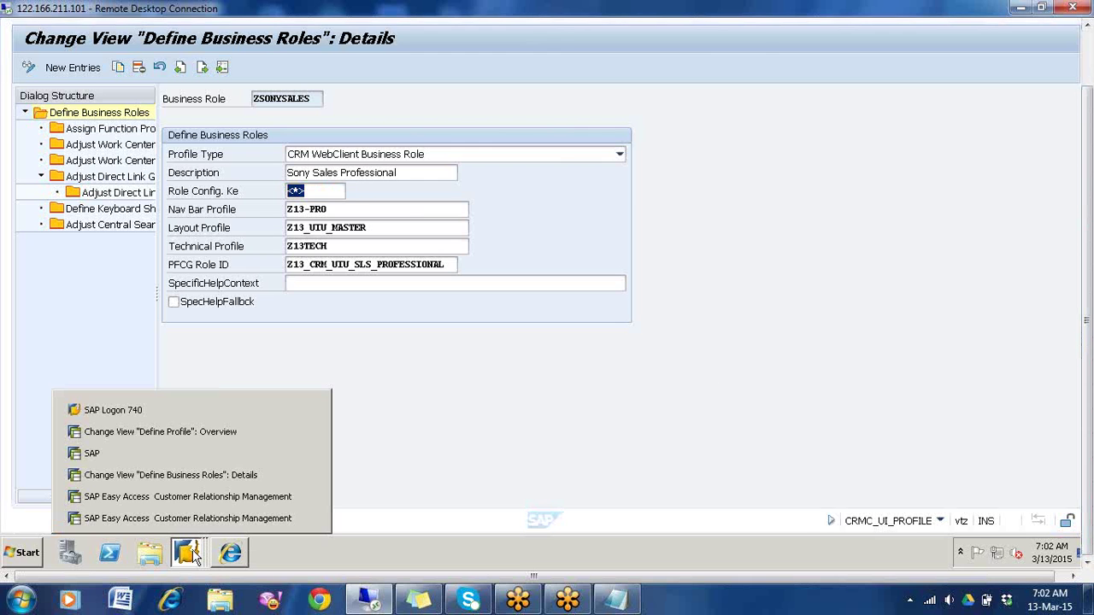
left_click(209, 433)
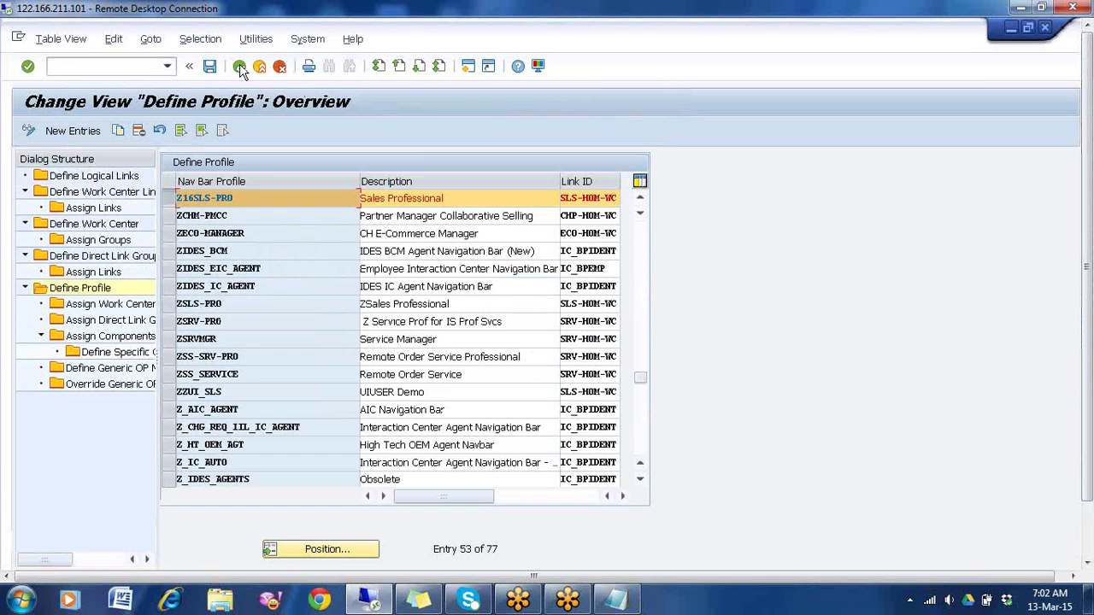
left_click(240, 68)
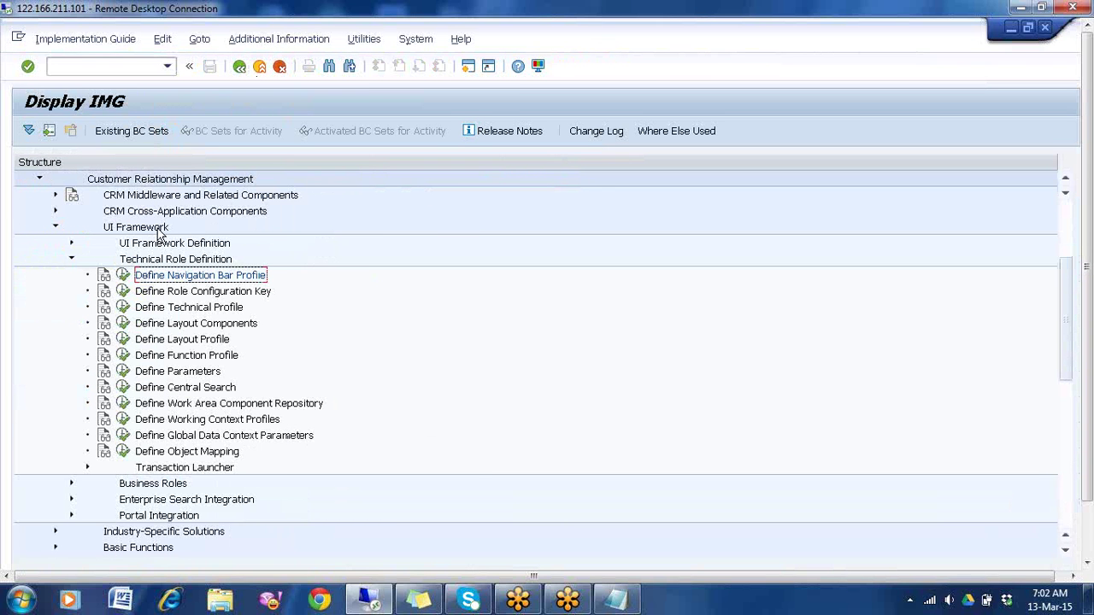
left_click(222, 293)
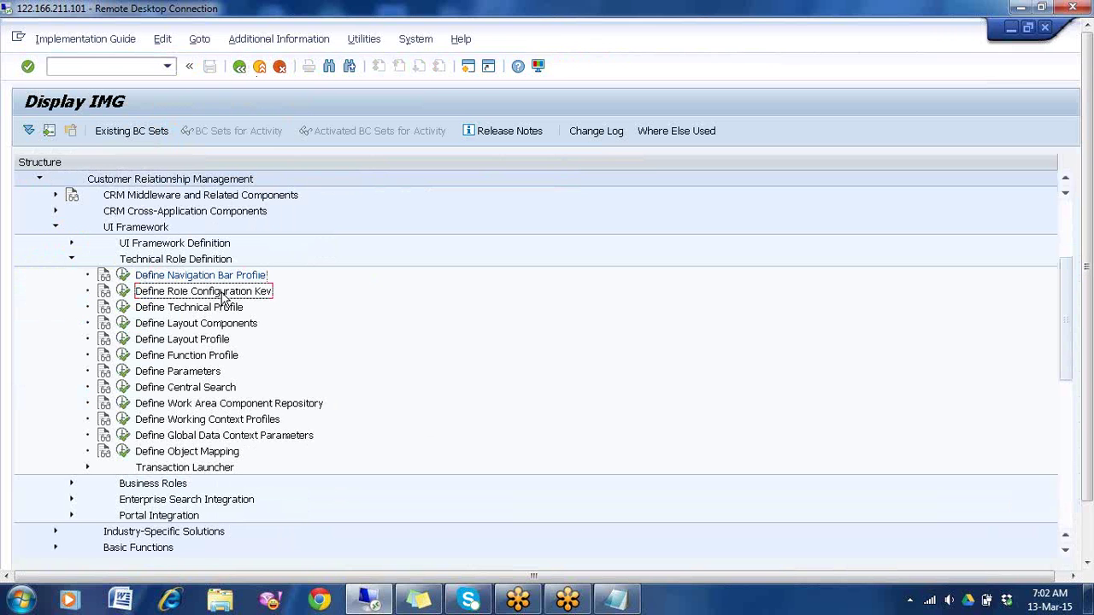
left_click(124, 293)
- Add the path "SPRO > IMG > CRM > Ui Framework > Tech role Definition > Define Role Config Key" below the note in Notepad
left_click(615, 598)
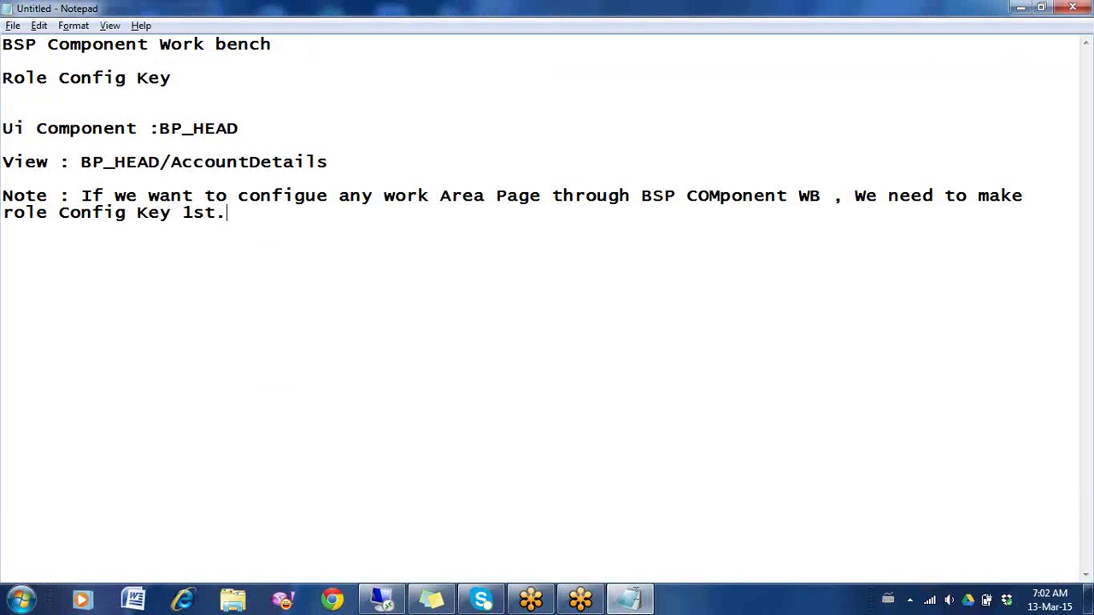
type("SPRO > IMG")
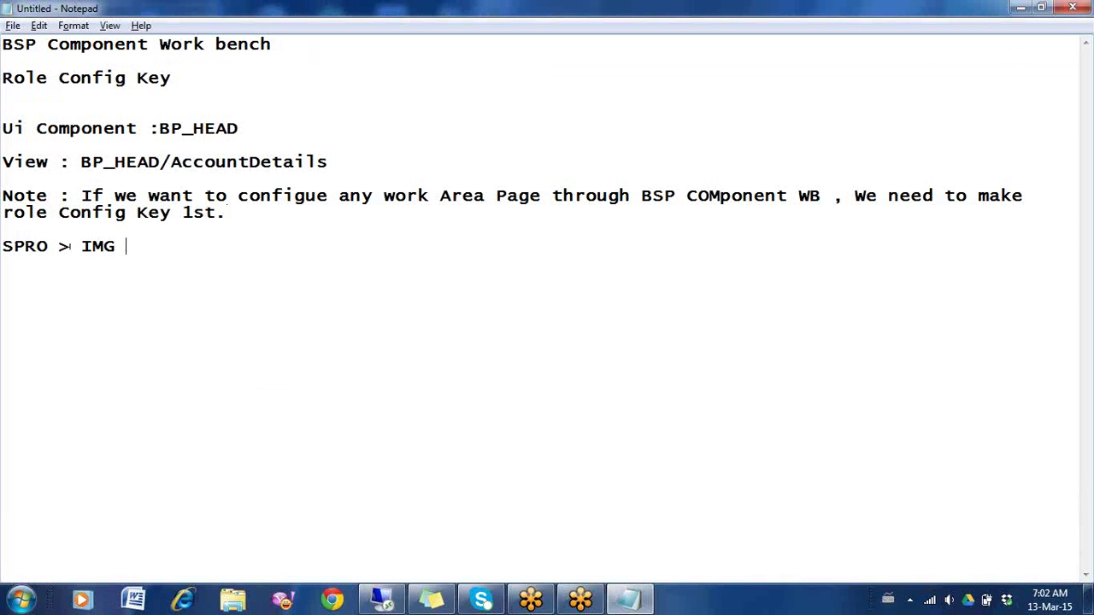
type(" > CRM > Ui af")
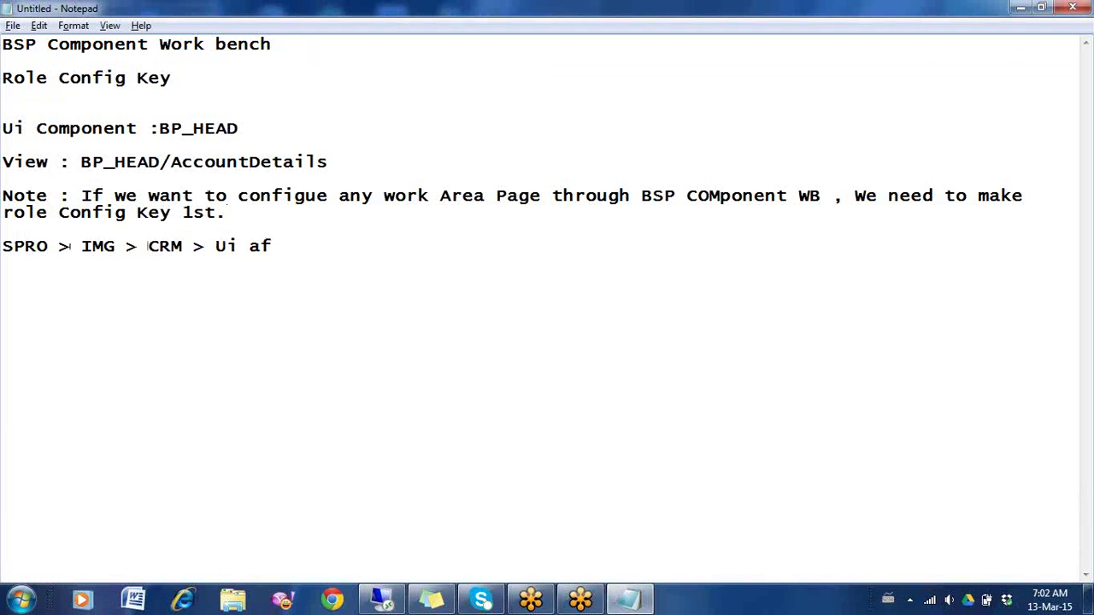
key("BackSpace")
key("BackSpace")
type("Framework >")
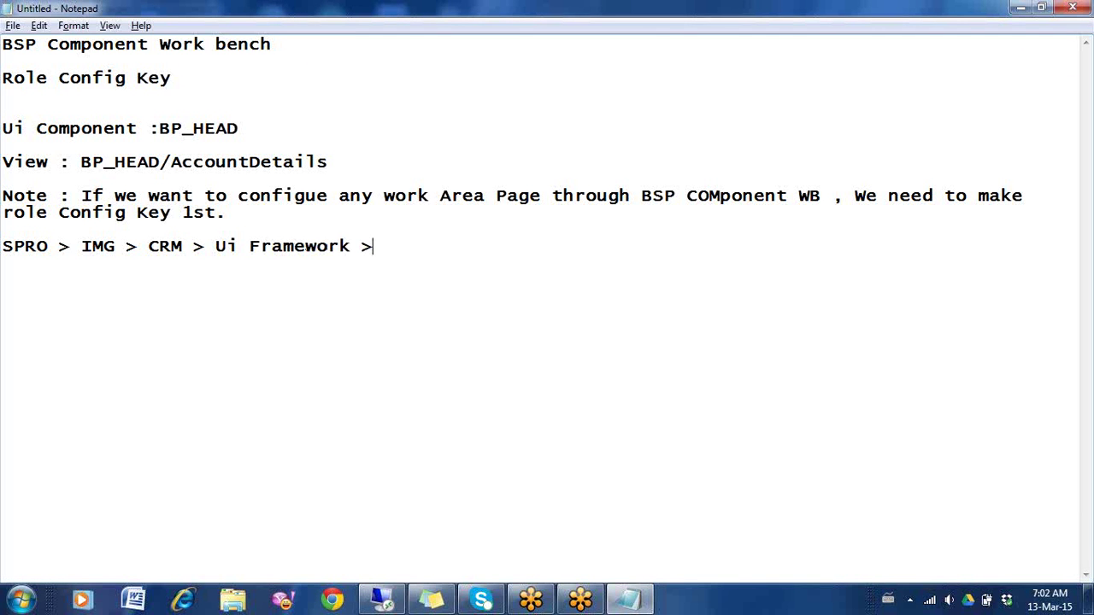
type(" Tech role Ddee")
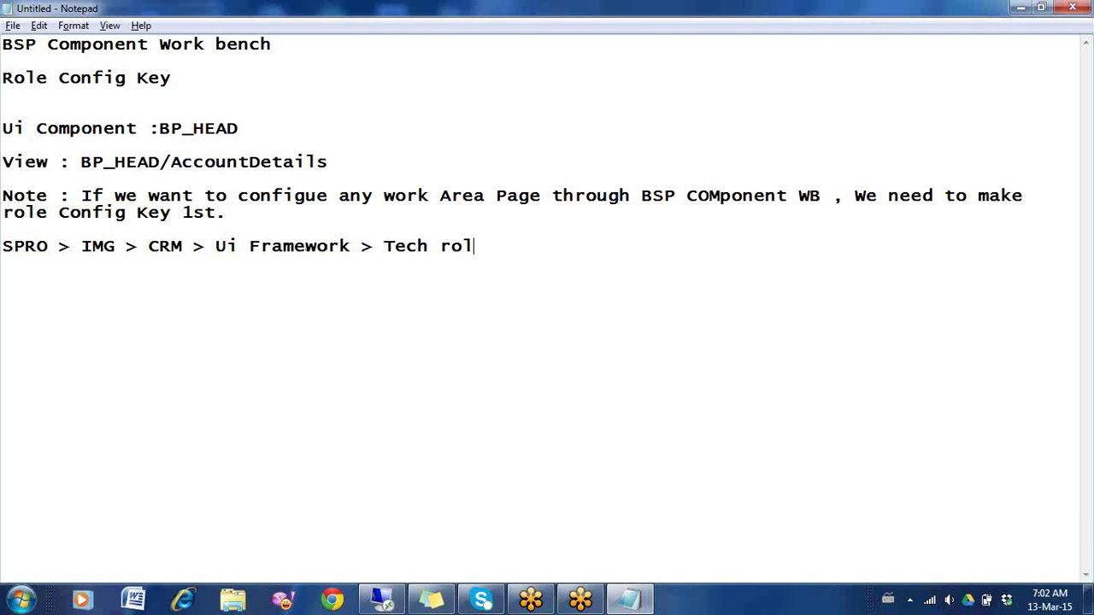
key("BackSpace")
key("BackSpace")
key("BackSpace")
type("efinit")
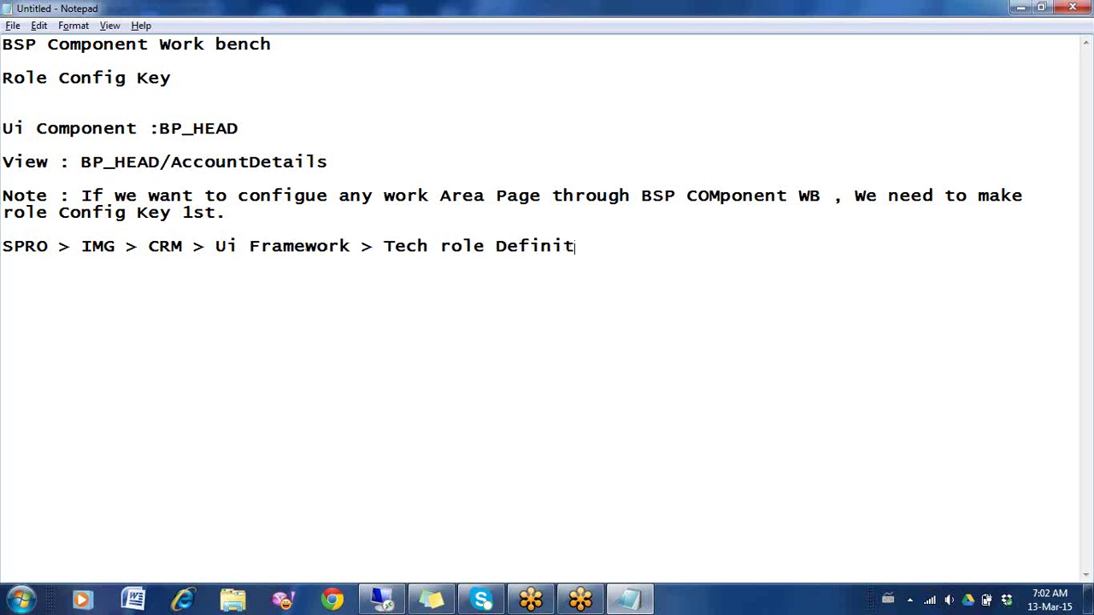
type("ion > Defien R")
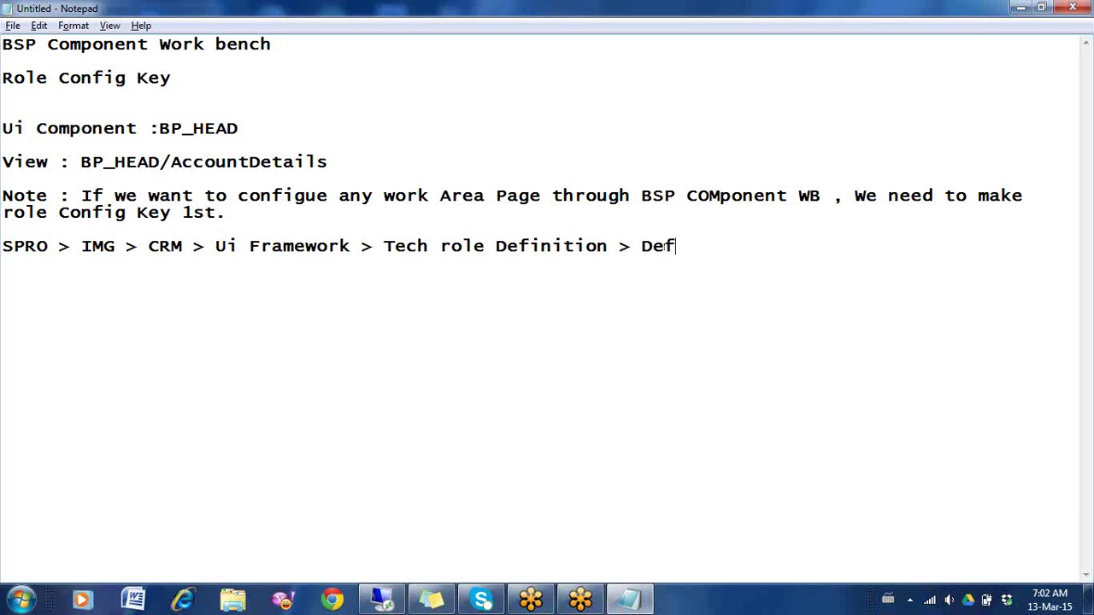
key("BackSpace")
key("BackSpace")
key("BackSpace")
key("BackSpace")
type("ne T")
key("BackSpace")
type("Role Config ")
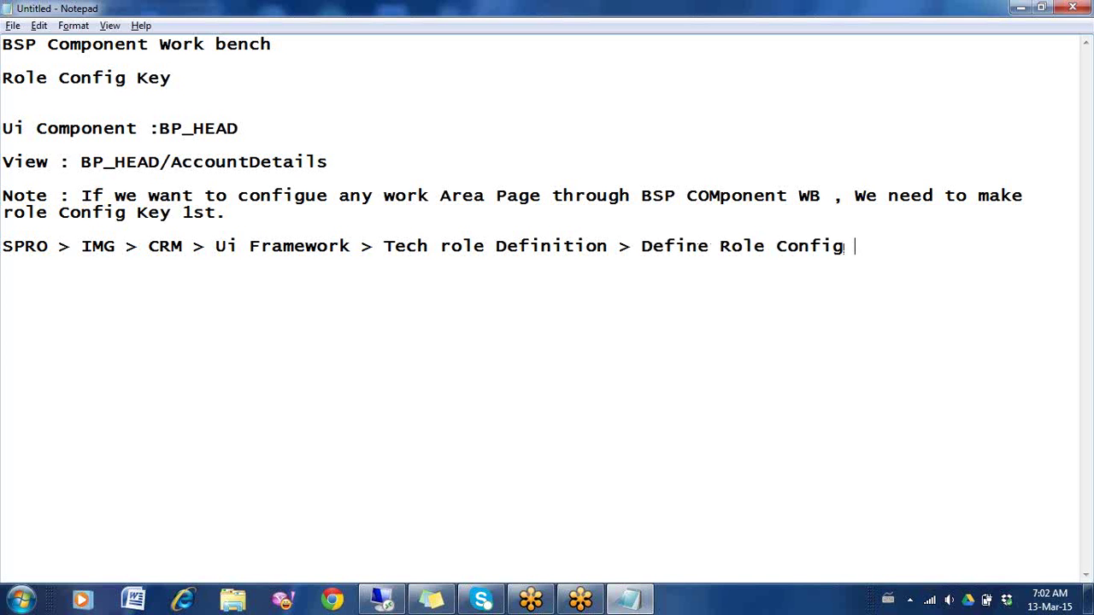
type("Key")
- Back in SAP's Role Config Key Maintenance, copy the Default Configuration Key entry <*> and enter Z12 as the new key
key("alt+Tab")
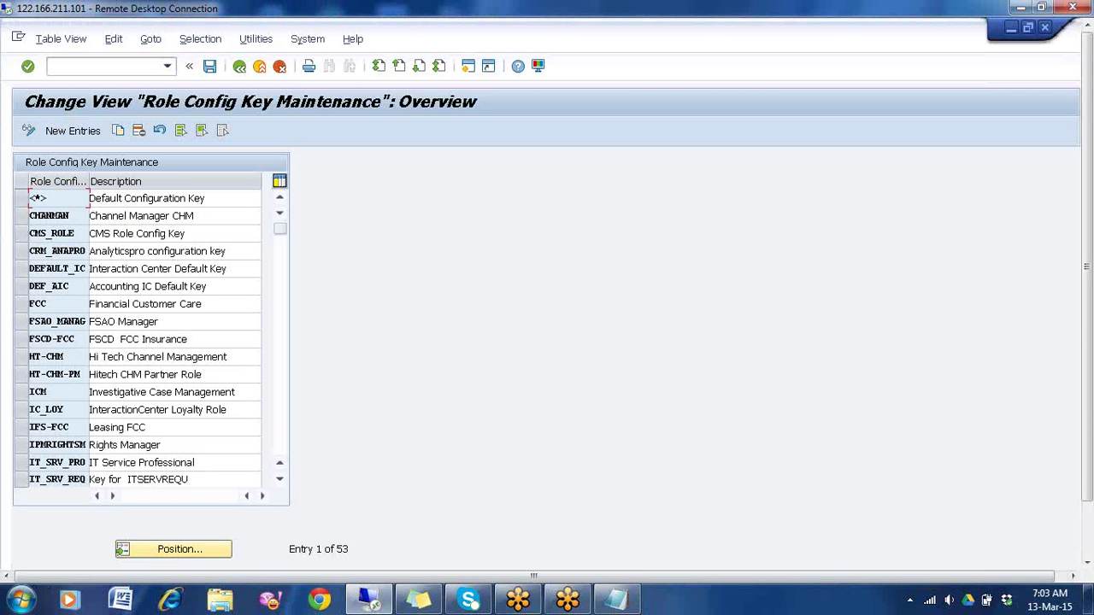
left_click(22, 200)
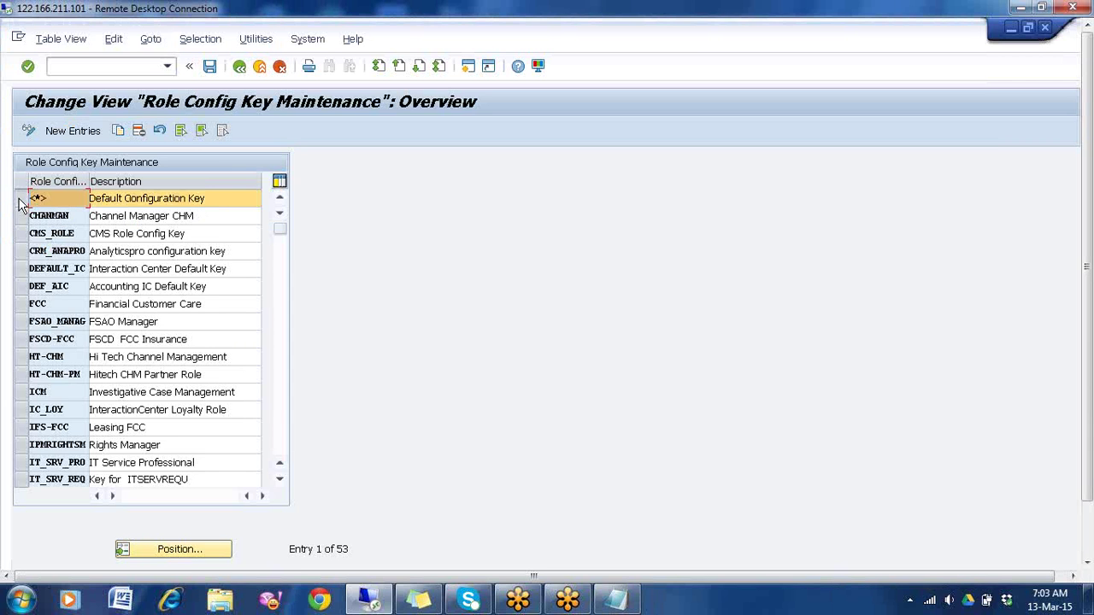
left_click(117, 130)
key("BackSpace")
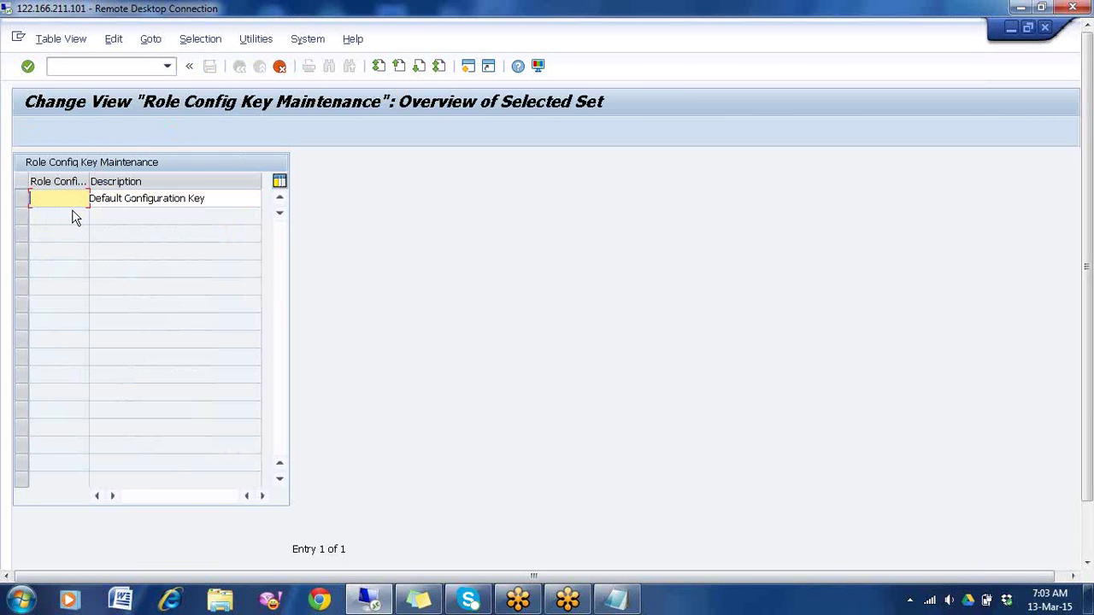
type("Z12")
- Set the copied entry's description to "12 Configuration Key" and submit the copy
left_click(122, 199)
key("BackSpace")
key("BackSpace")
key("BackSpace")
key("BackSpace")
key("BackSpace")
key("BackSpace")
key("BackSpace")
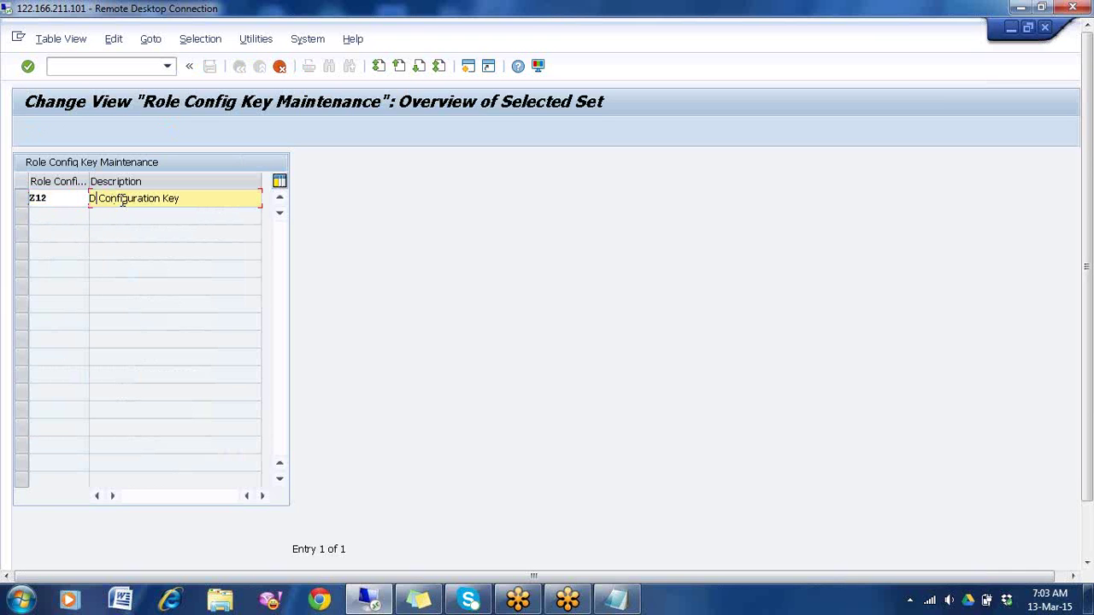
type("12")
key("Return")
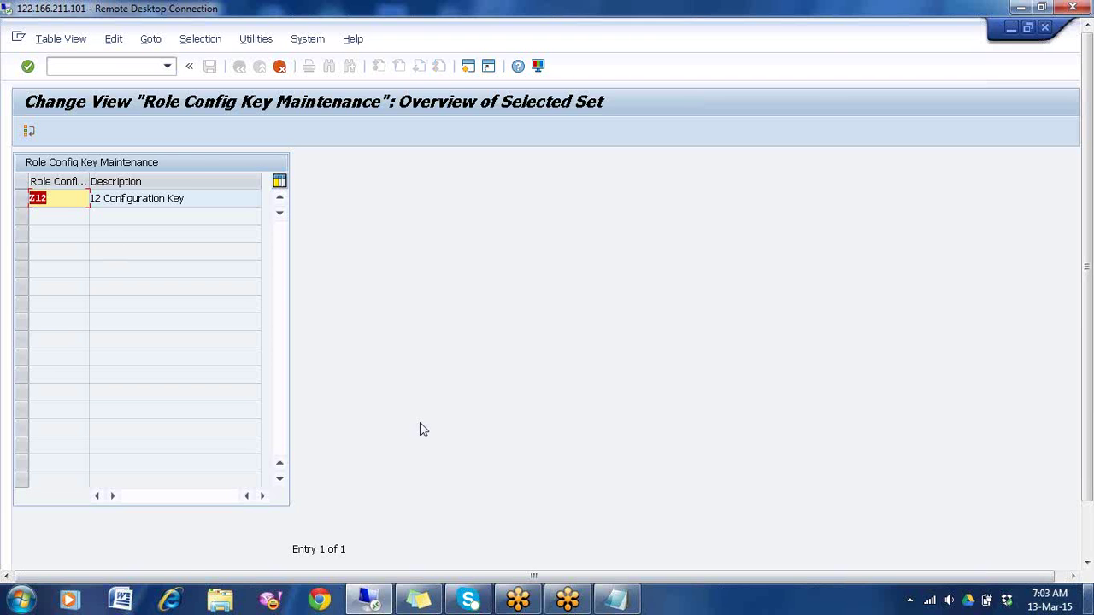
left_click(1088, 531)
scroll(1091, 531, "up", 2)
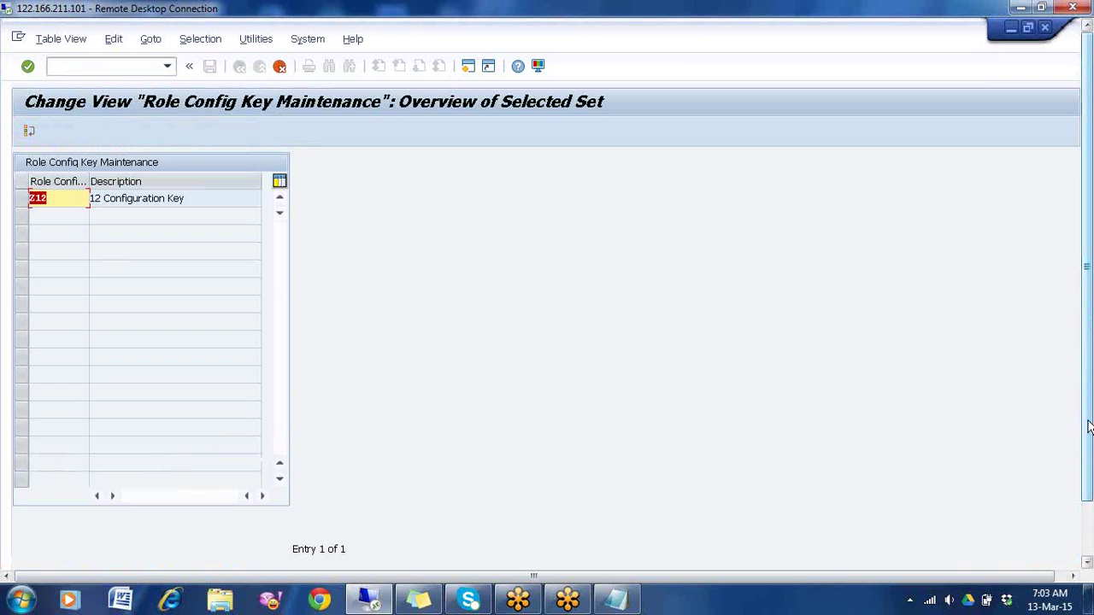
- Change the copied role configuration key to Z13, submit the copy and save it under customizing request JDDK900004
type("Z13")
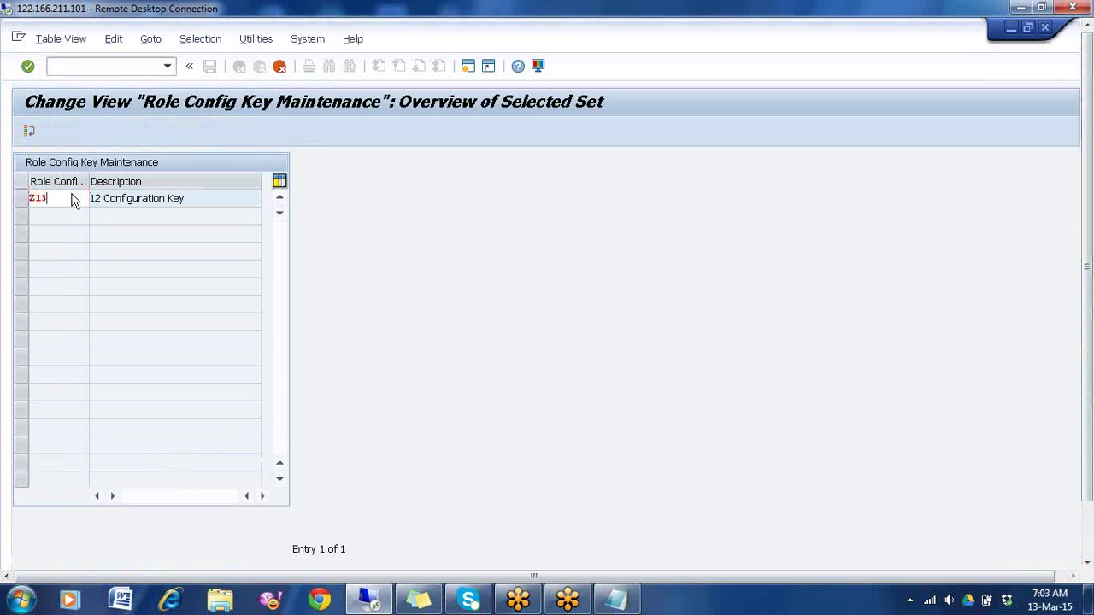
key("Return")
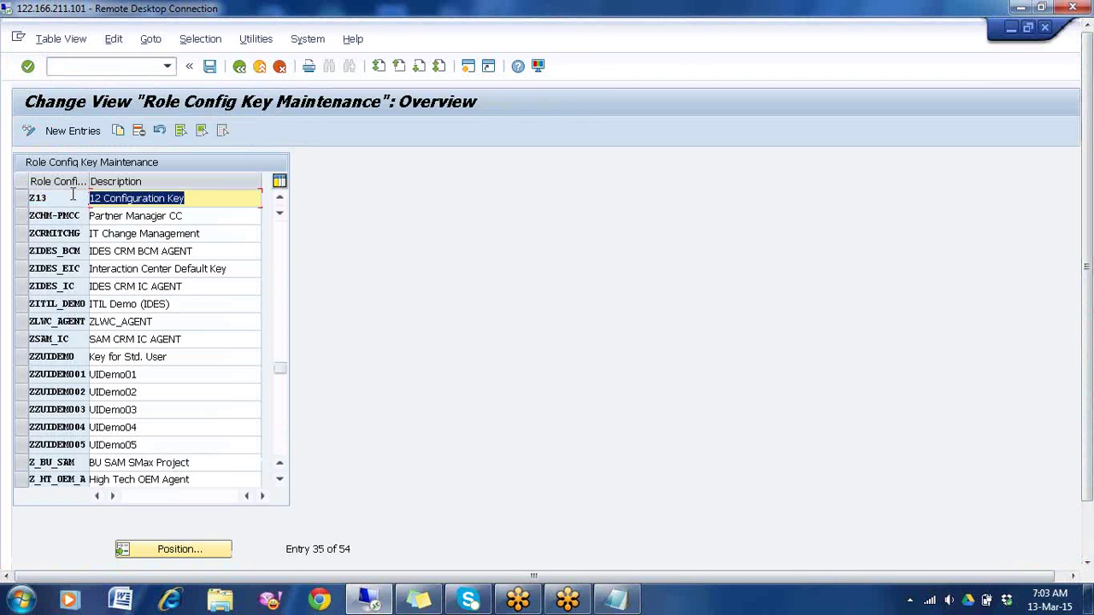
key("F3")
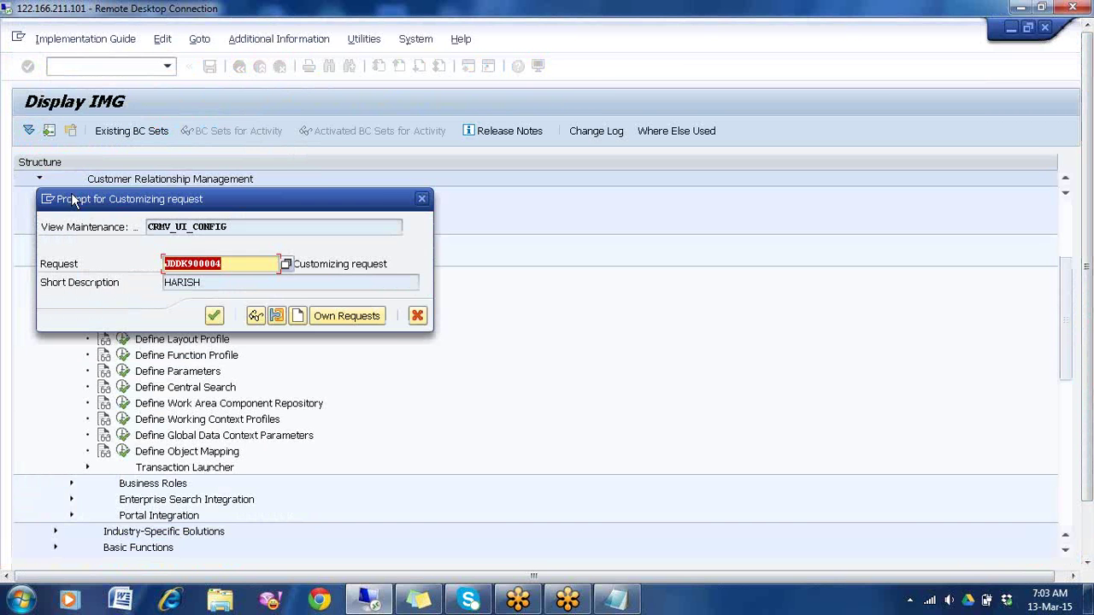
key("Return")
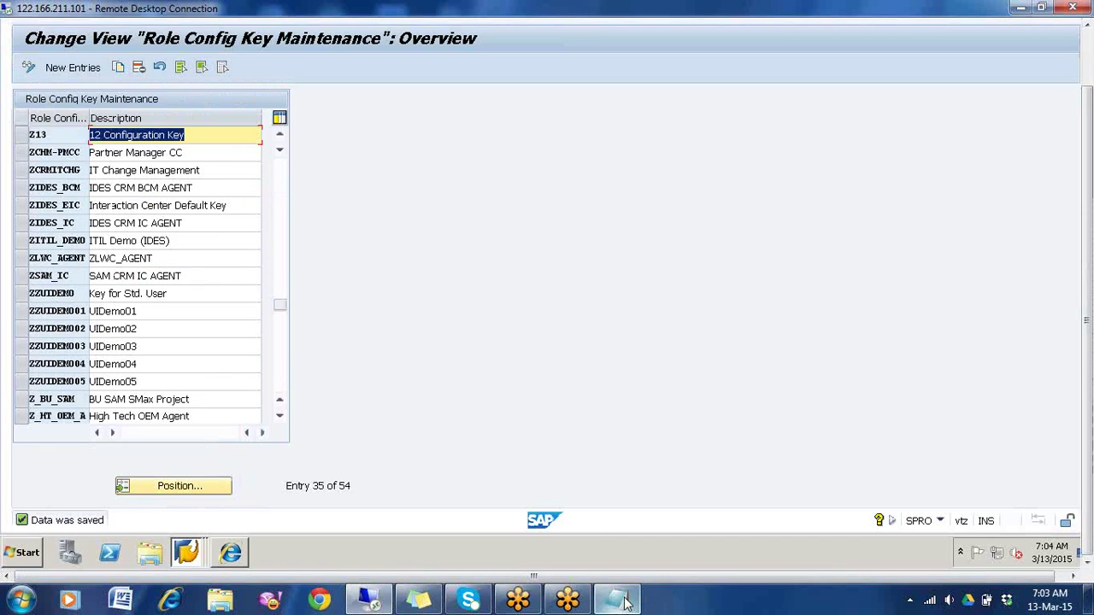
- Switch to Notepad and add the line "Now we Goto BSP" below the role config key path
left_click(615, 598)
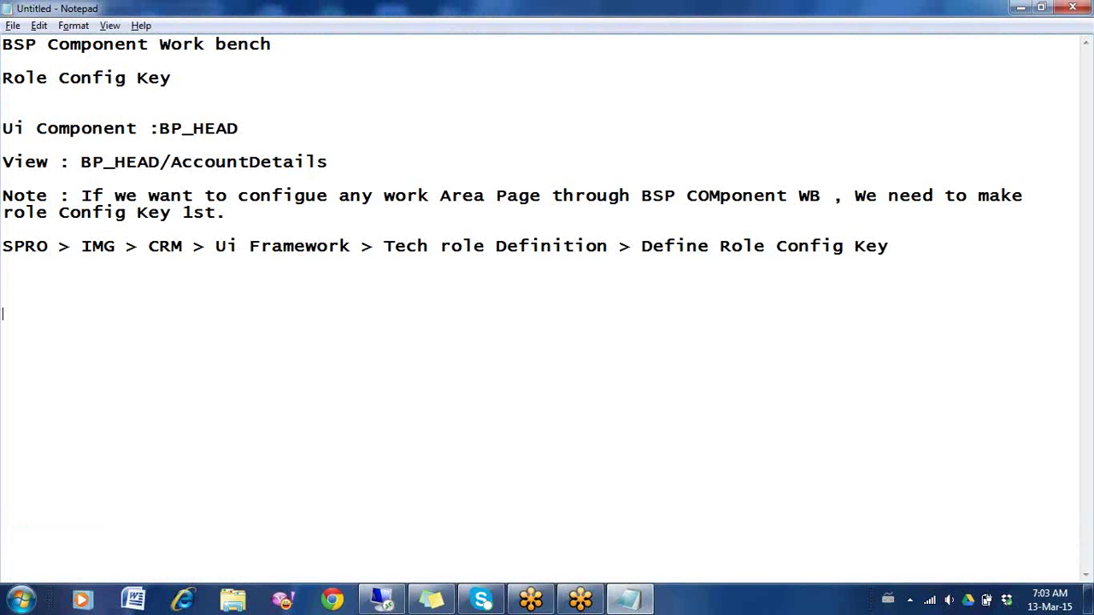
key("Return")
key("Return")
type("Nowq")
key("BackSpace")
type("we Goto BS")
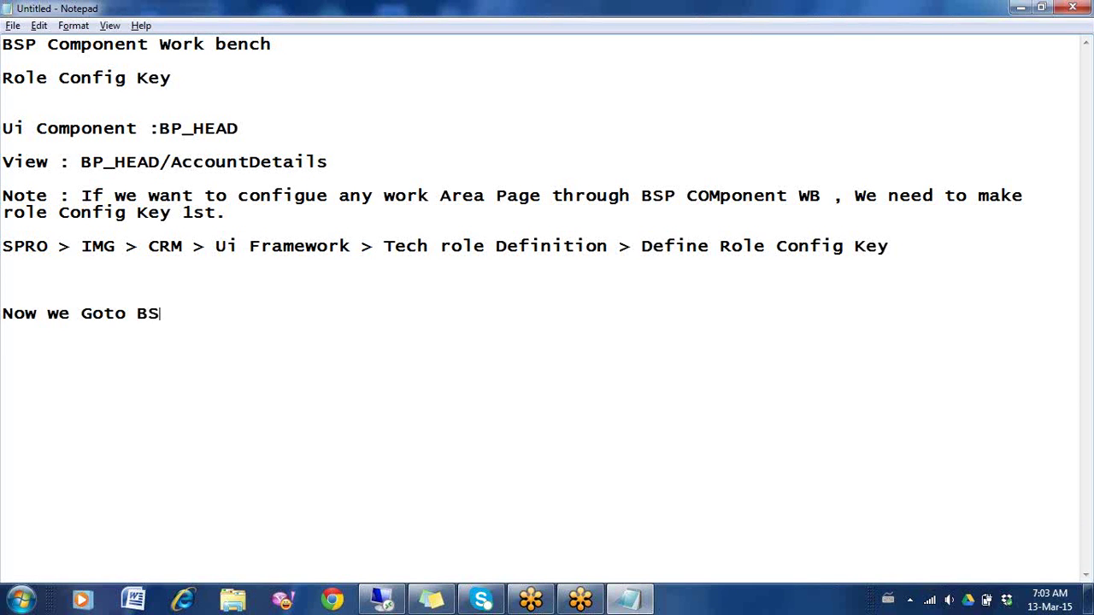
type("P")
key("Return")
- Add the path "Spro > Img > crm > Ui framework > Ui Framework Definition > Access BSP Component WB" and the line "Or T-code :"
type("Spro > Img > crm ")
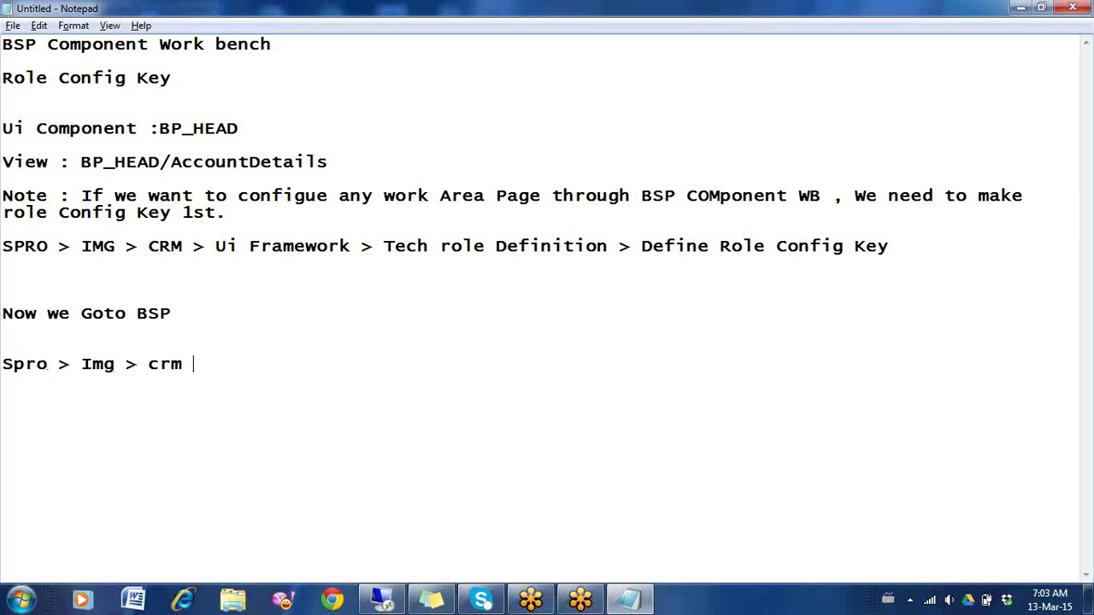
type("> Ui framework ")
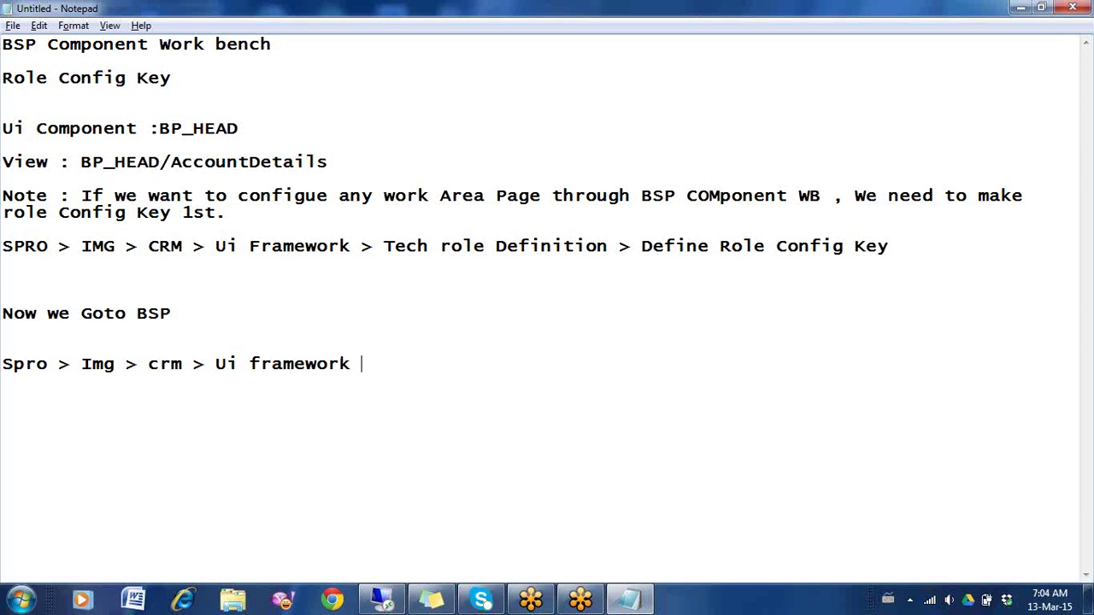
type("> Ui Framework D")
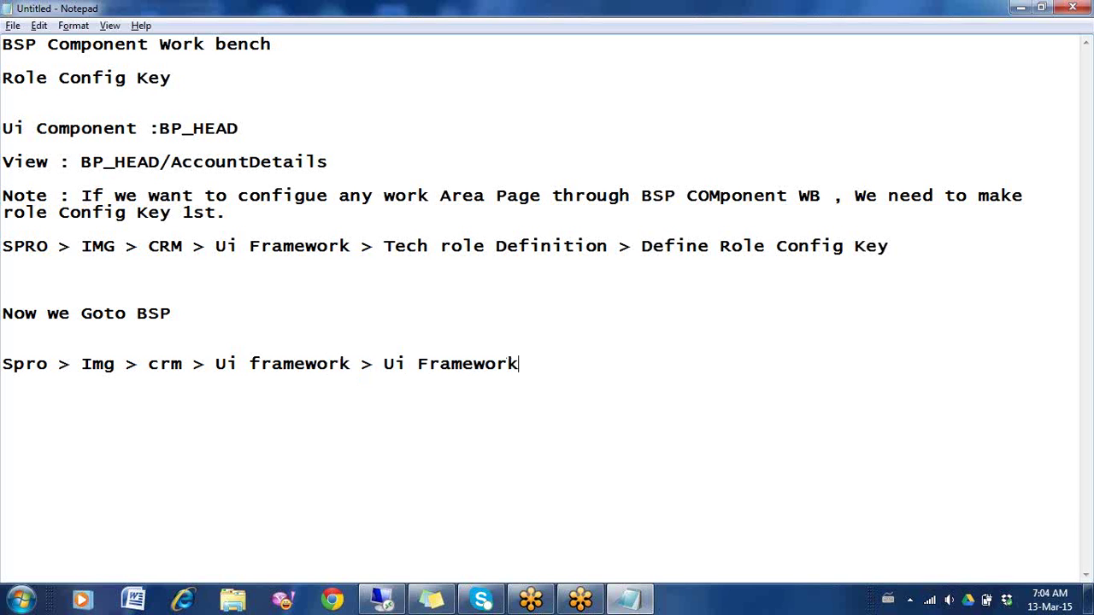
type("efinition ")
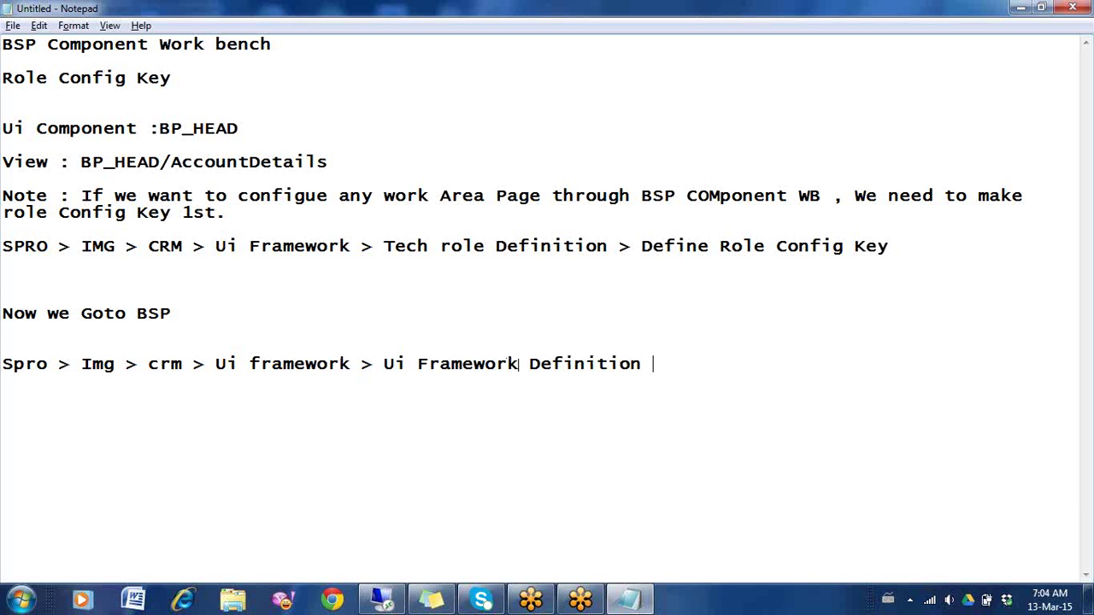
type("> Access ")
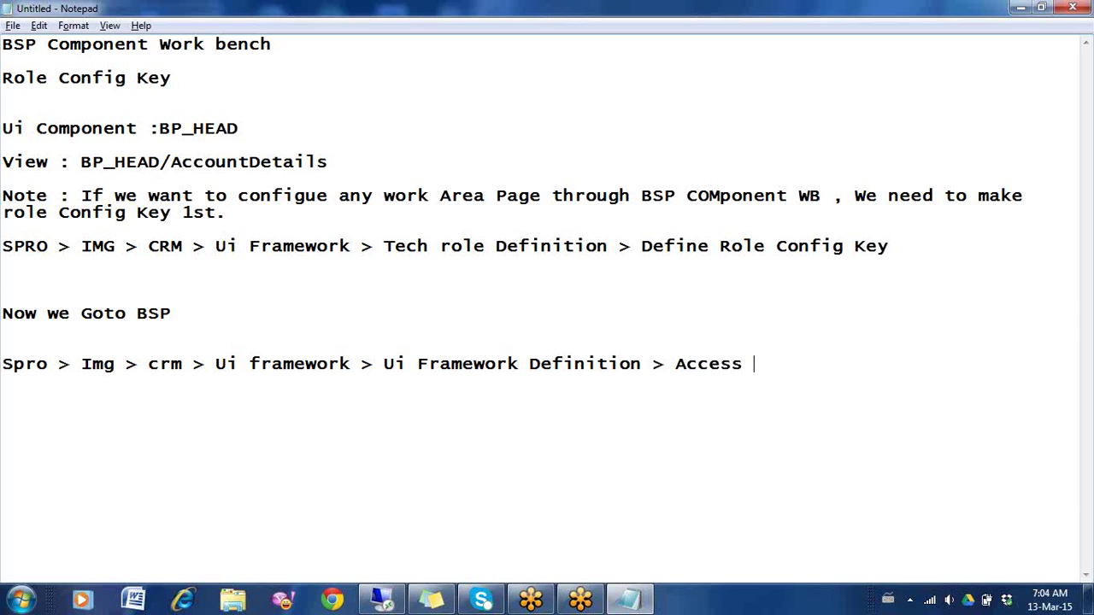
type("BSP Comp")
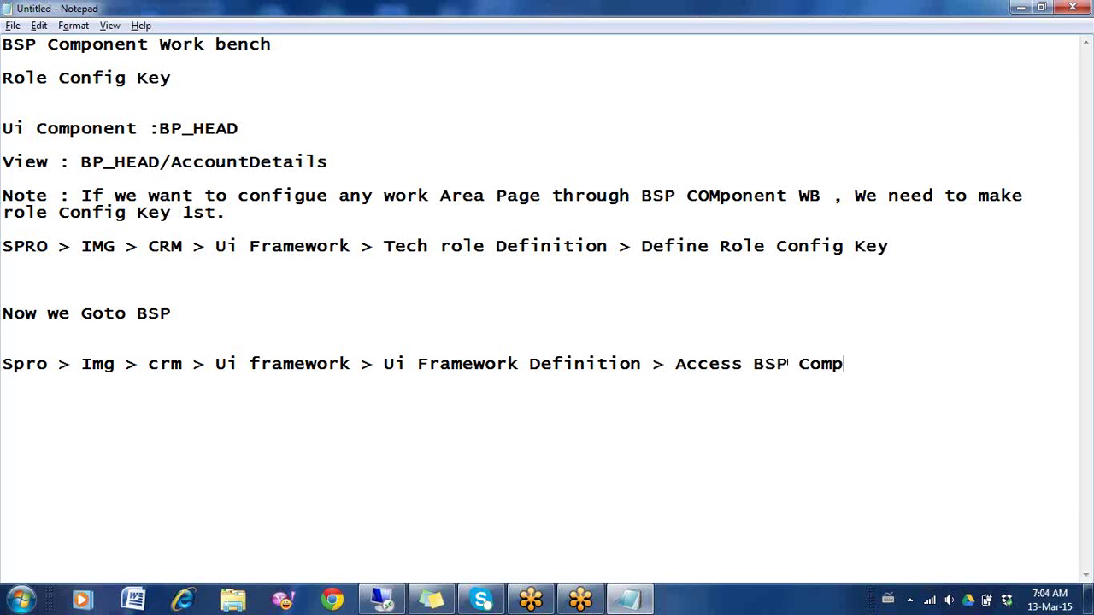
type("onent WB  ")
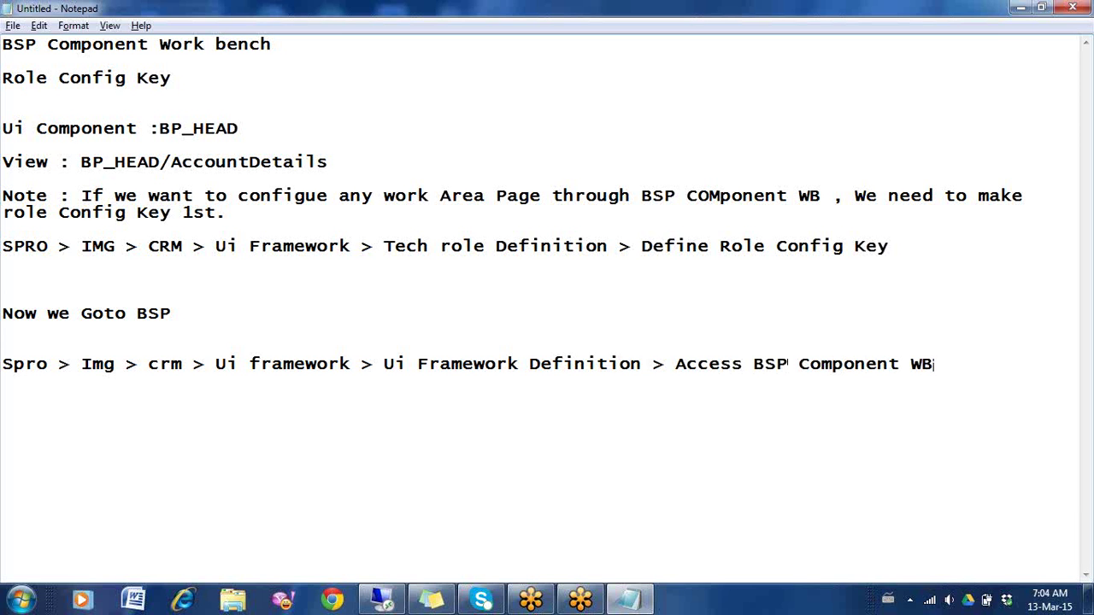
type("Or T-code :")
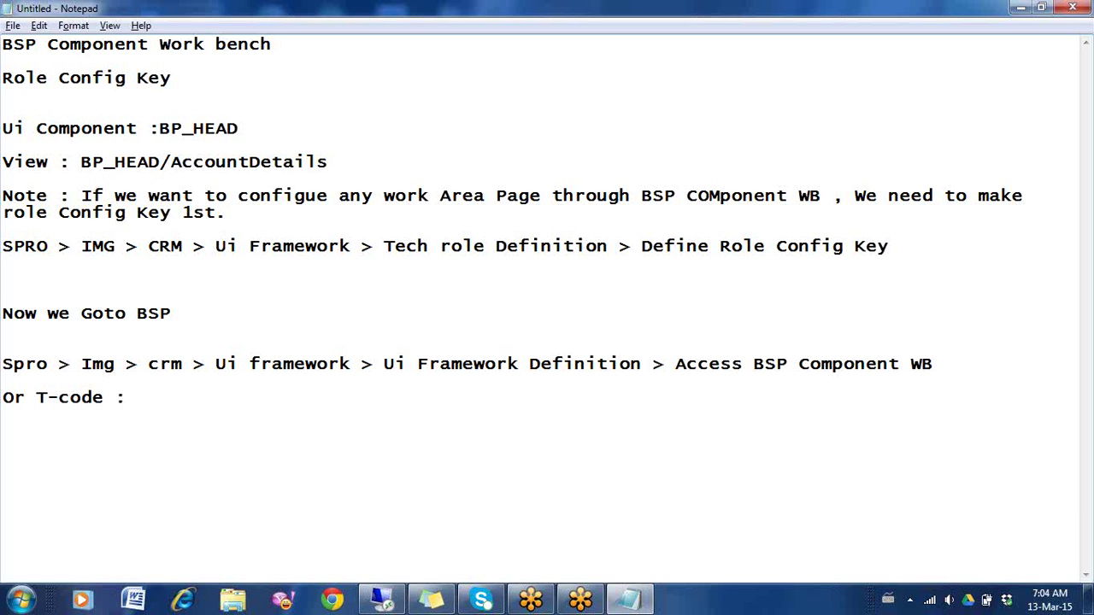
- Back in SAP, return to the IMG structure and run Access BSP Component Workbench under UI Framework Definition
key("alt+Tab")
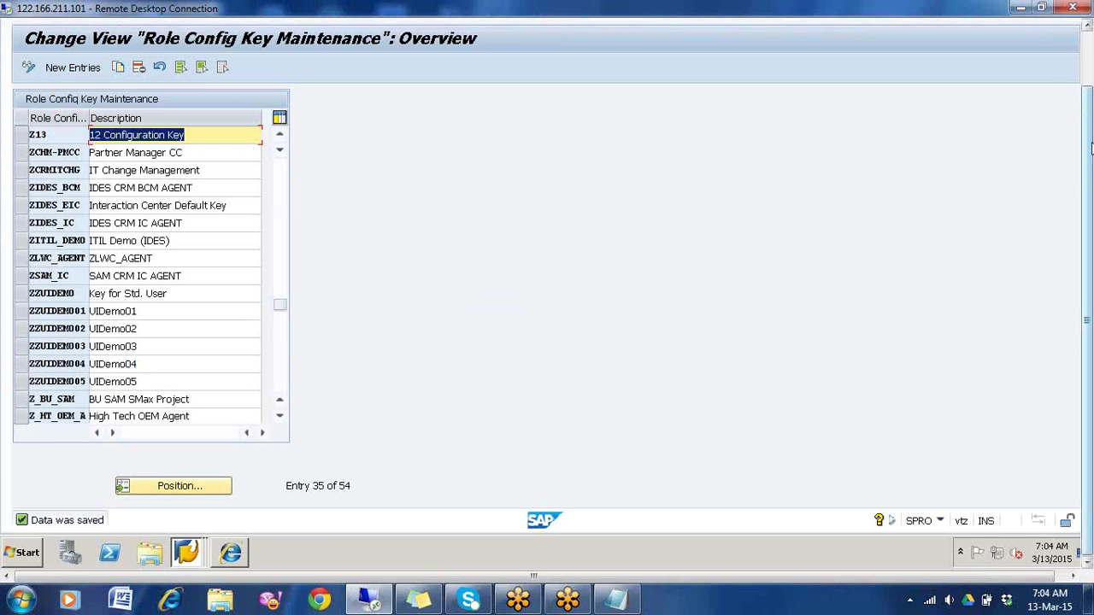
left_click_drag(1088, 147, 1088, 84)
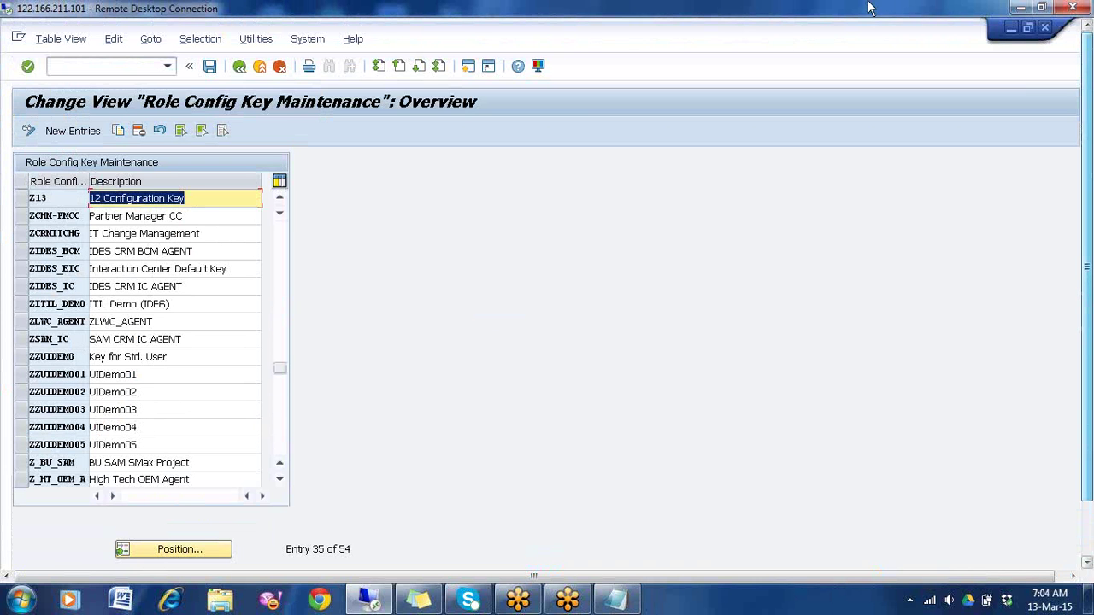
left_click(239, 68)
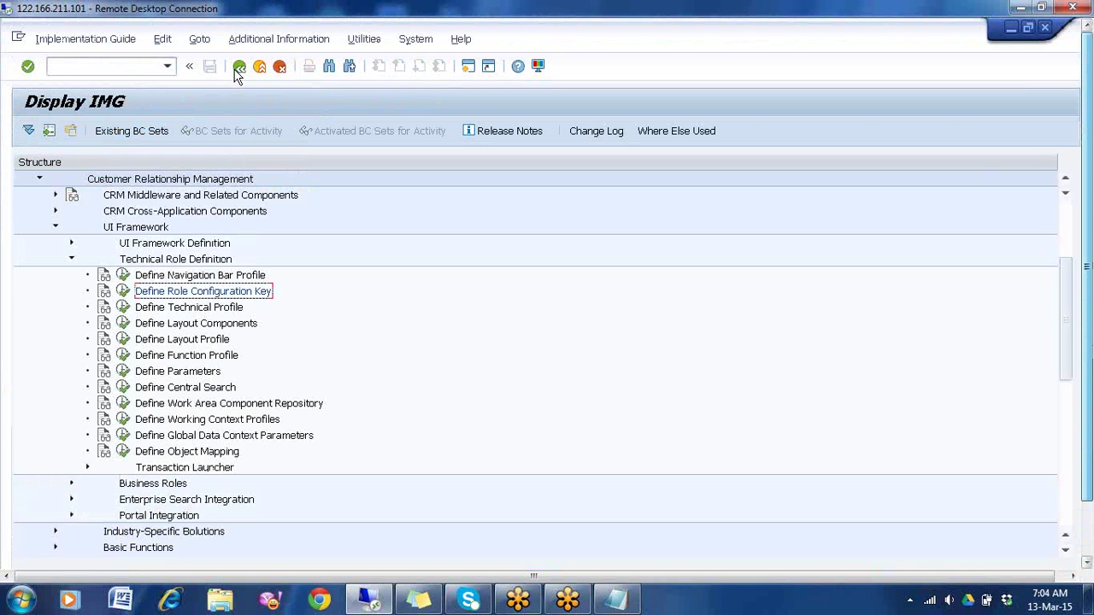
left_click(71, 259)
left_click(130, 229)
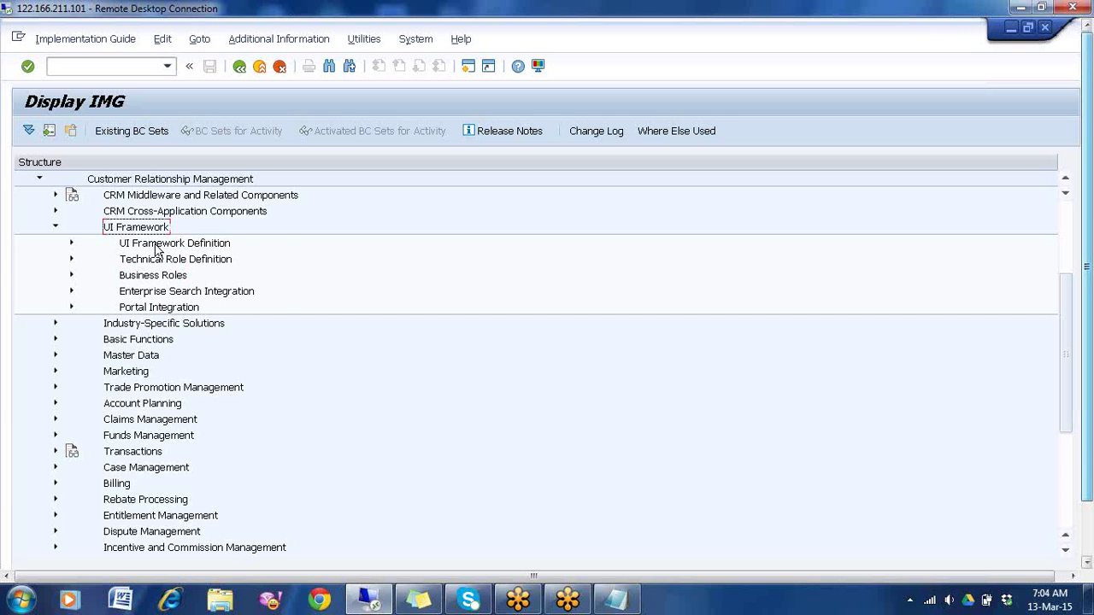
double_click(156, 245)
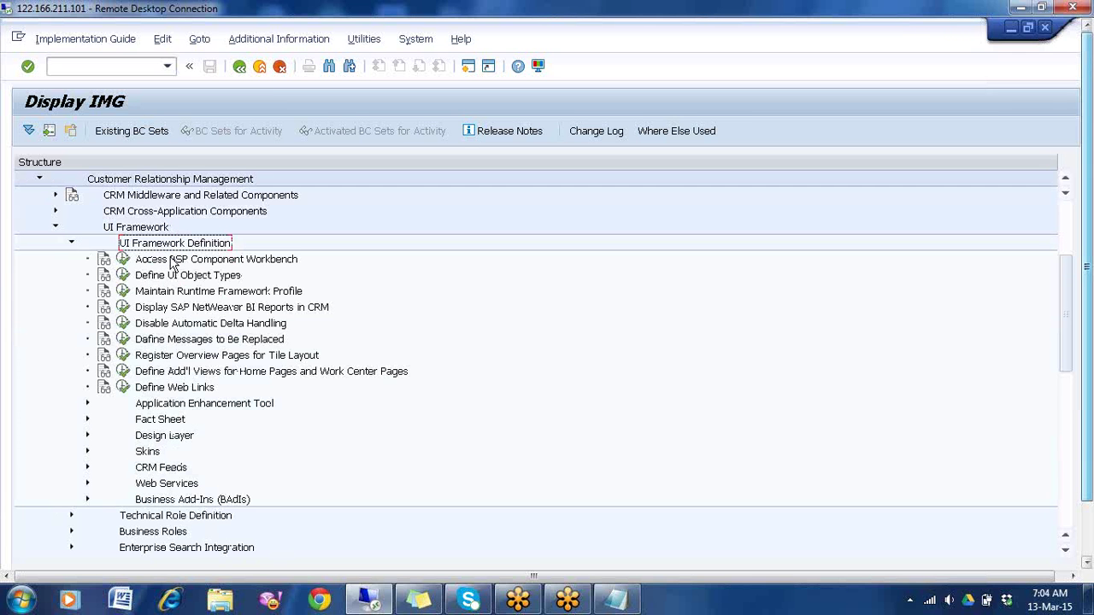
left_click(171, 261)
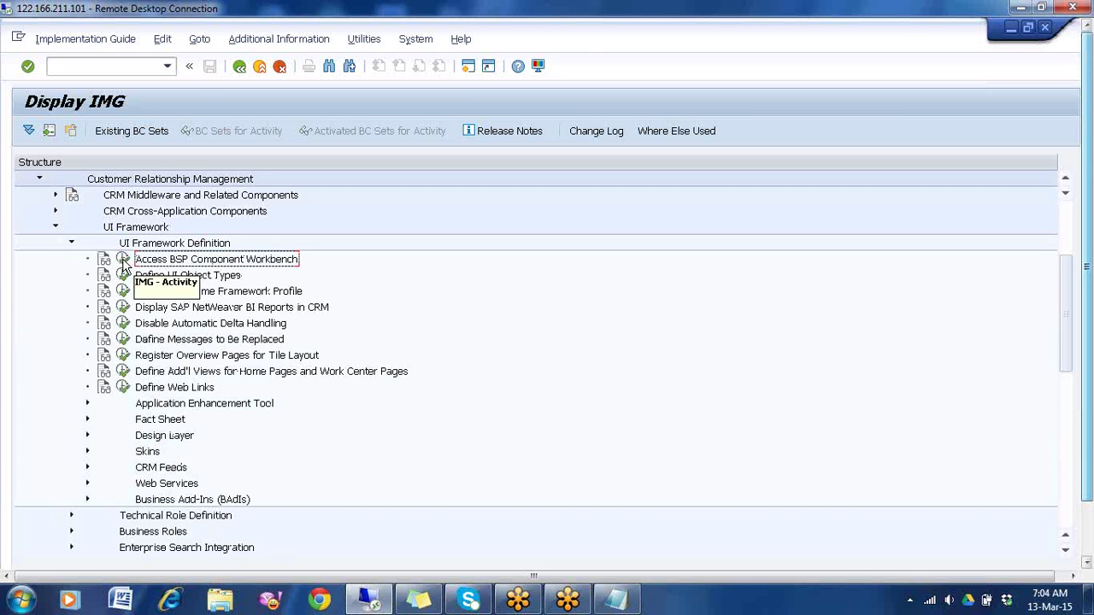
left_click(123, 262)
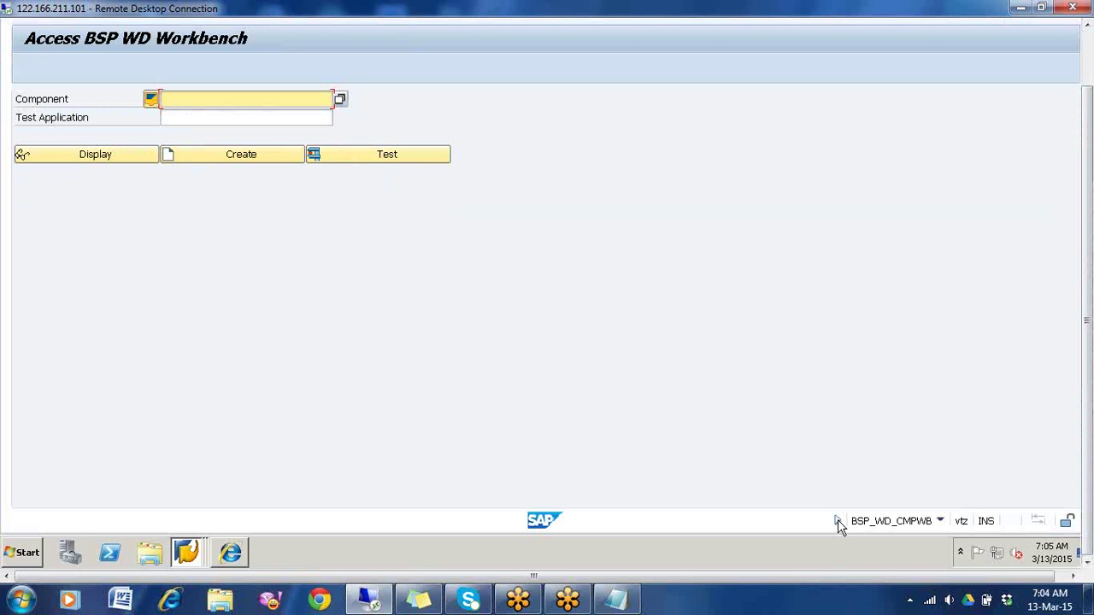
- Complete the T-code line in Notepad with "bsp_wb_cmpwb" and return to SAP
left_click(616, 598)
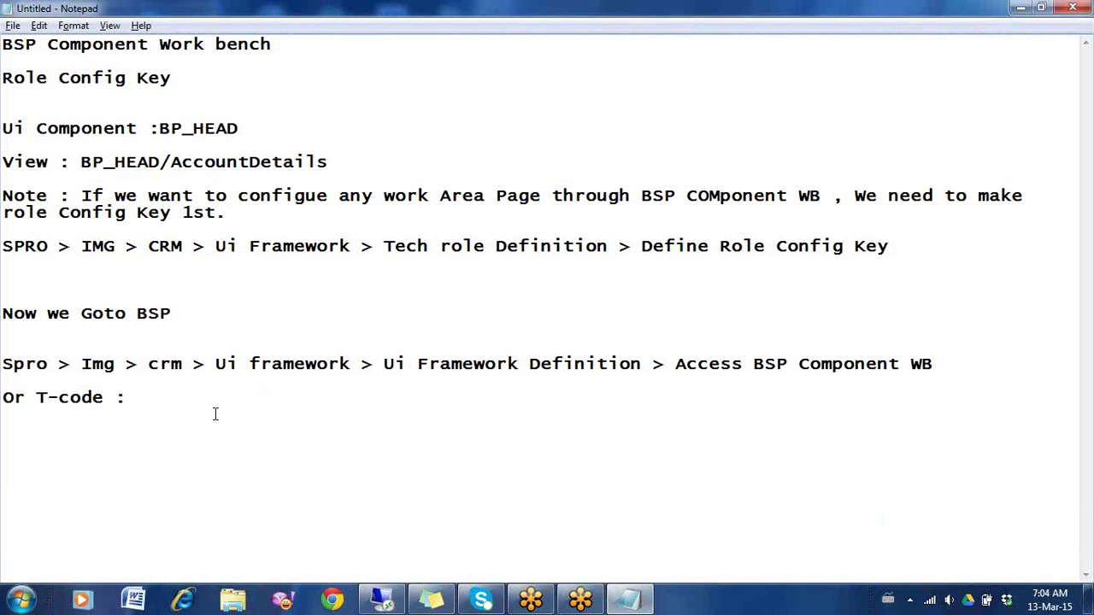
type("bs")
type("p_wb_cmpwb")
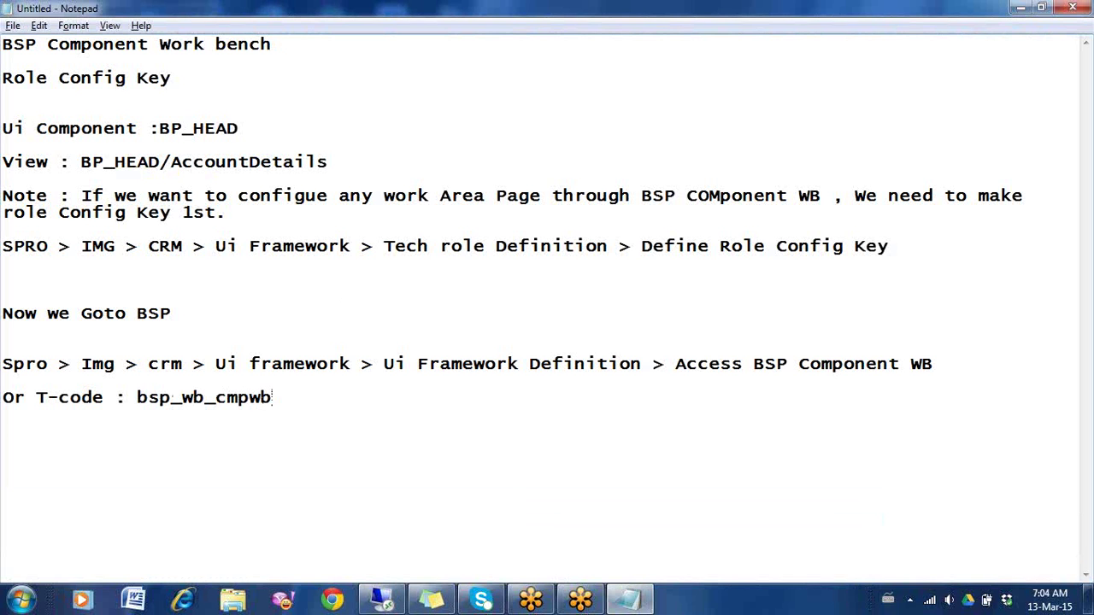
key("alt+Tab")
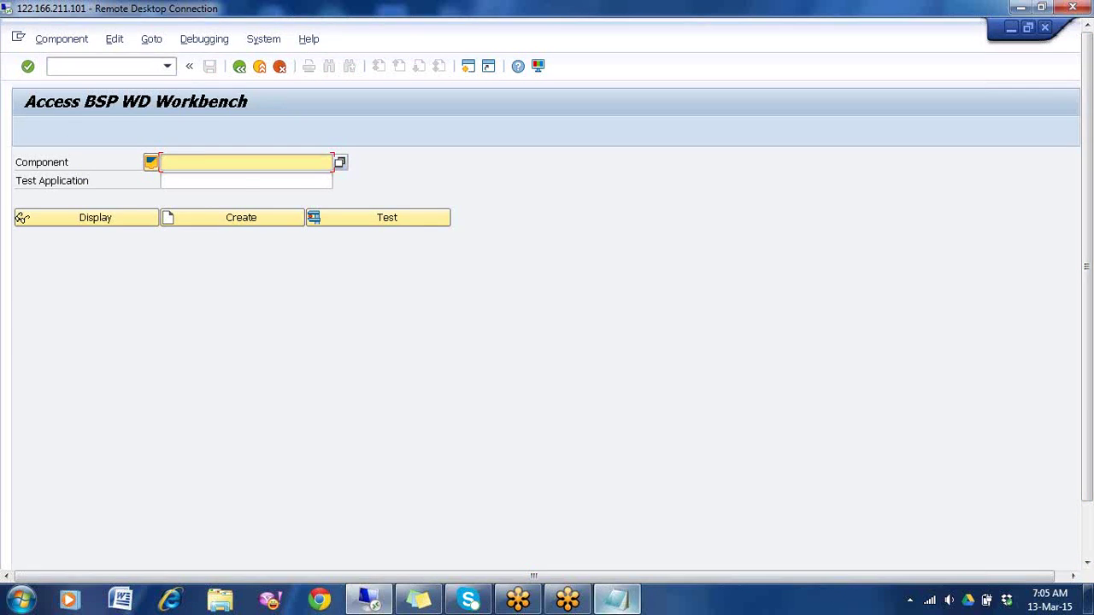
- In Notepad, insert blank space below the BP_HEAD/AccountDetails view line
left_click(615, 598)
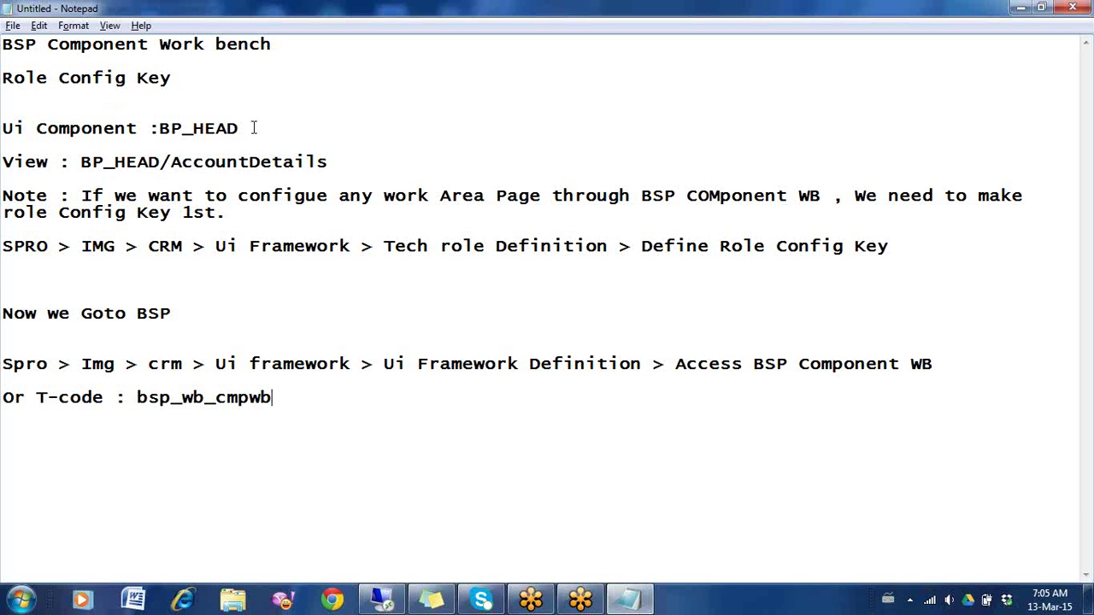
left_click(335, 161)
key("Return")
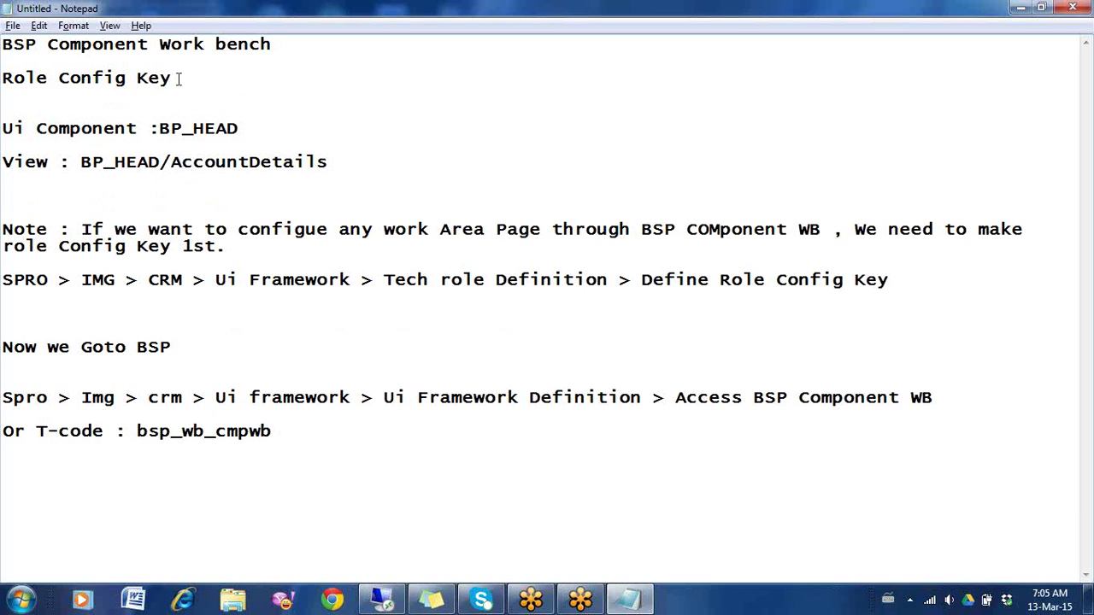
- Copy BP_HEAD from the Notepad notes into SAP's Component field and display that component
double_click(178, 126)
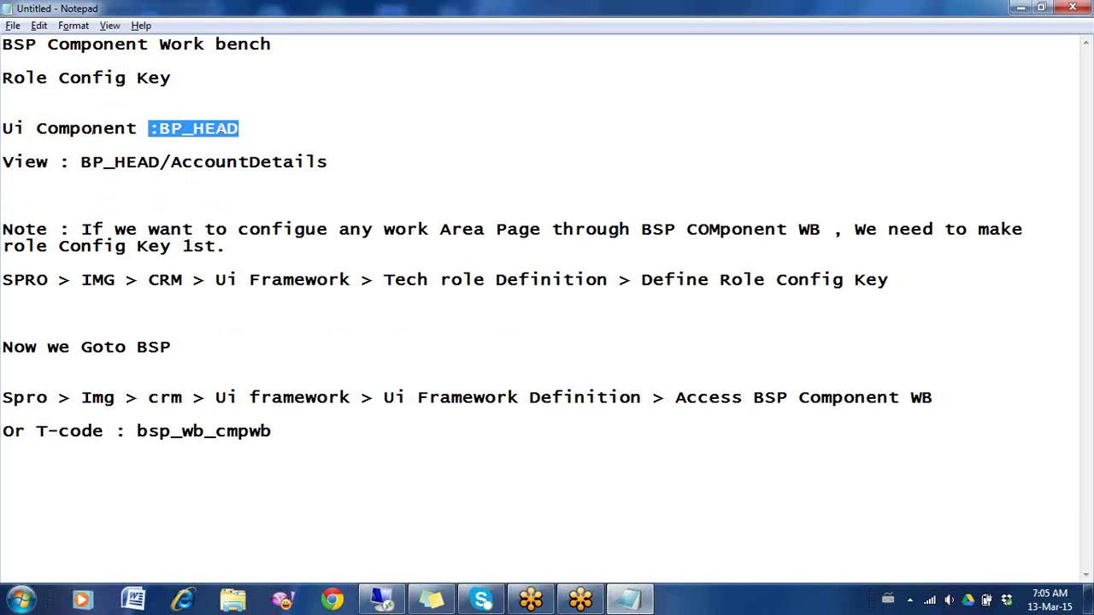
left_click_drag(244, 128, 160, 127)
key("ctrl+c")
key("alt+Tab")
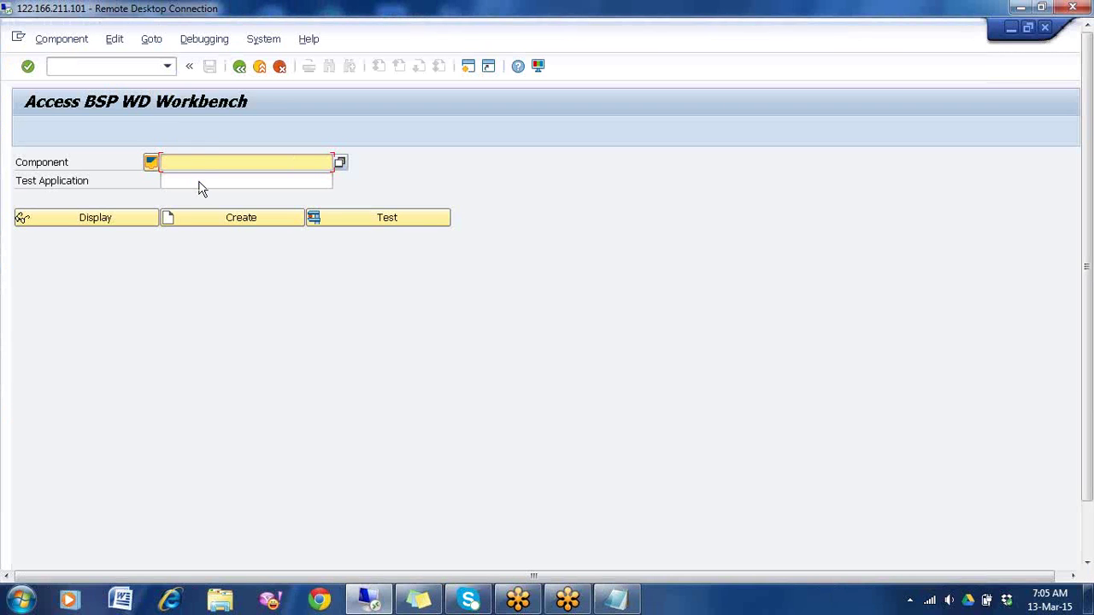
key("ctrl+v")
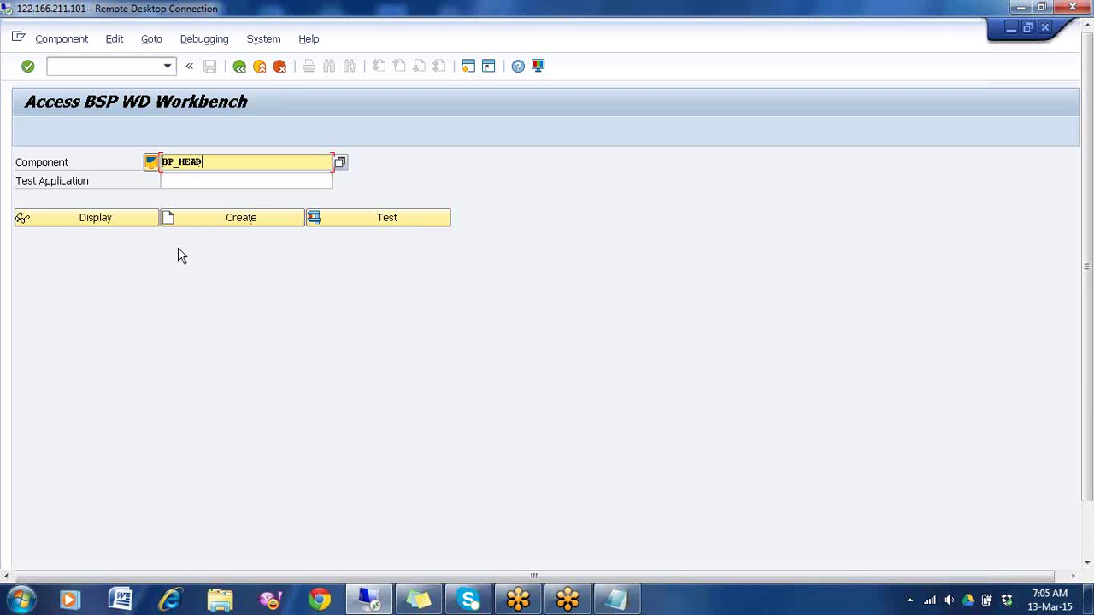
left_click(126, 216)
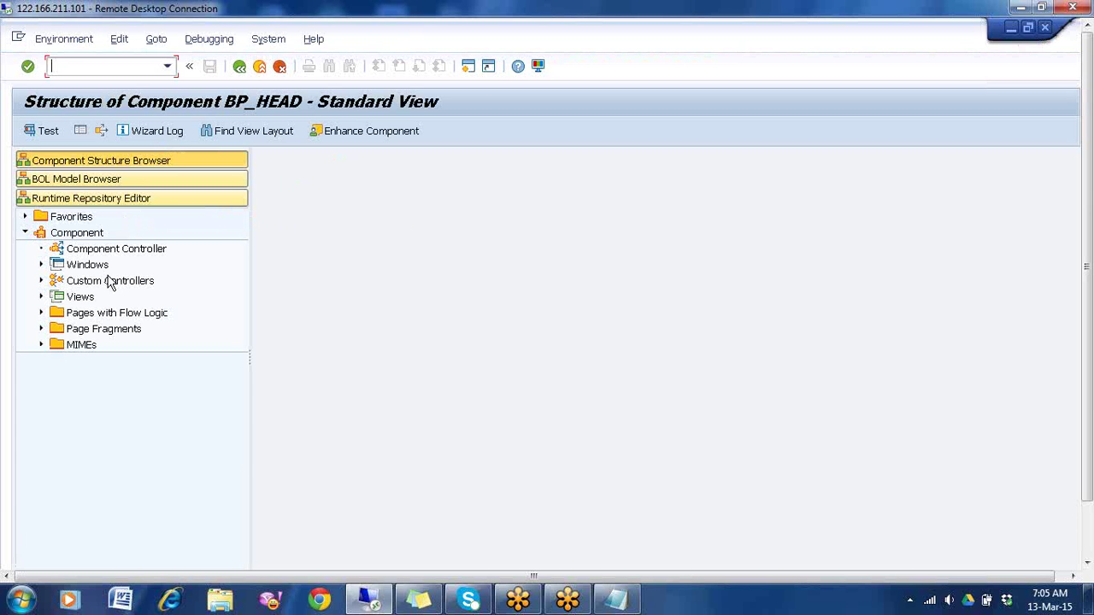
- Expand the component's views, check the view name in Notepad, and open the configuration of BP_HEAD/AccountDetails
left_click(82, 298)
double_click(82, 298)
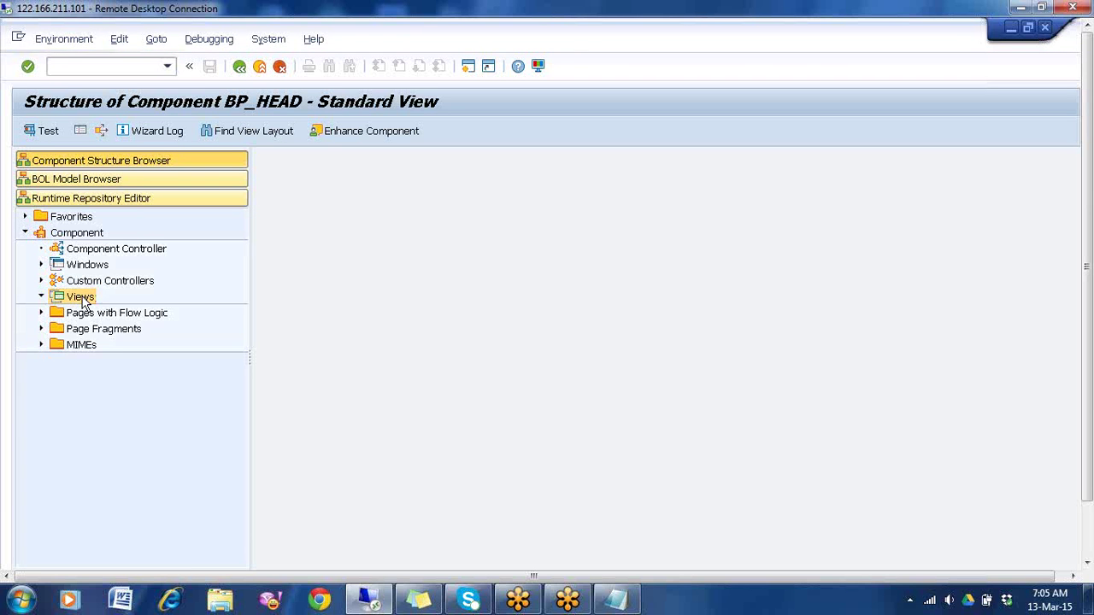
left_click(631, 605)
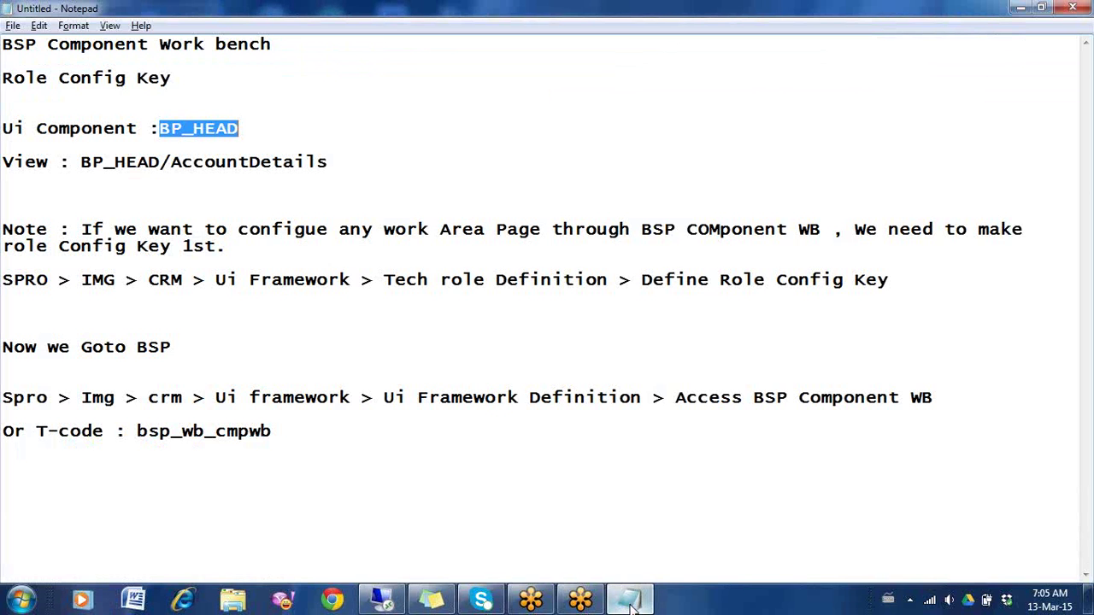
left_click_drag(83, 163, 340, 163)
key("alt+Tab")
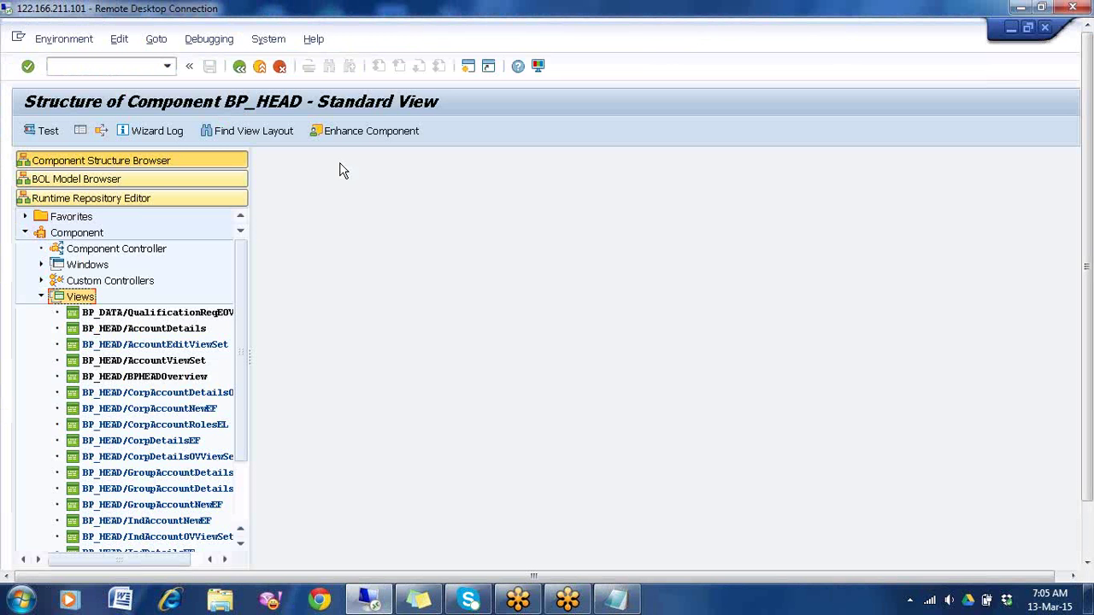
left_click(180, 333)
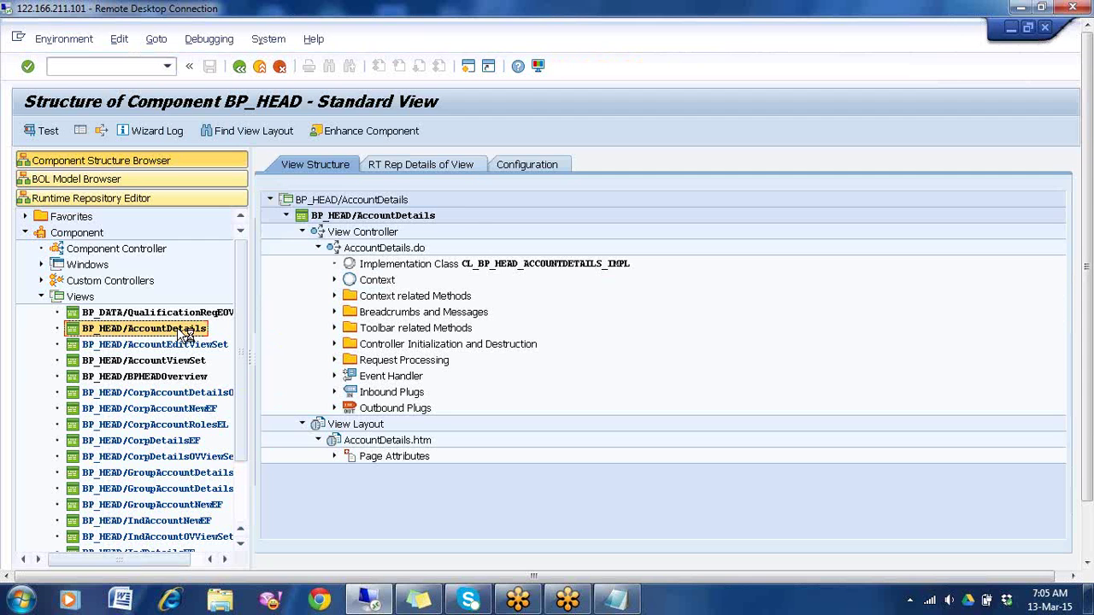
left_click(537, 160)
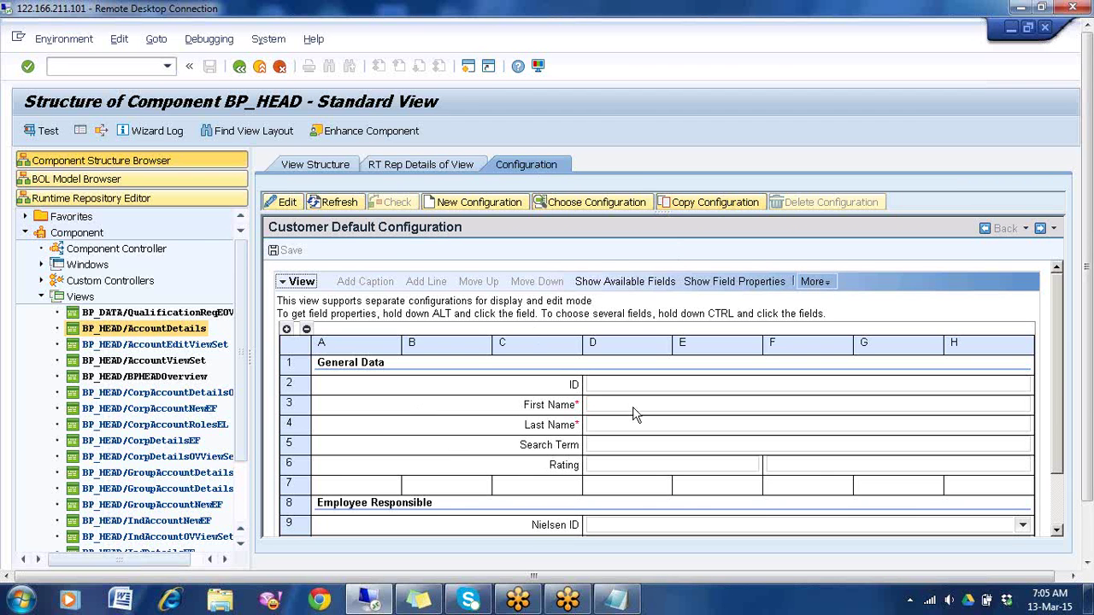
- Copy the AccountDetails configuration to role configuration key Z13, keeping component usage, object type and object subtype at <DEFAULT>
left_click(718, 202)
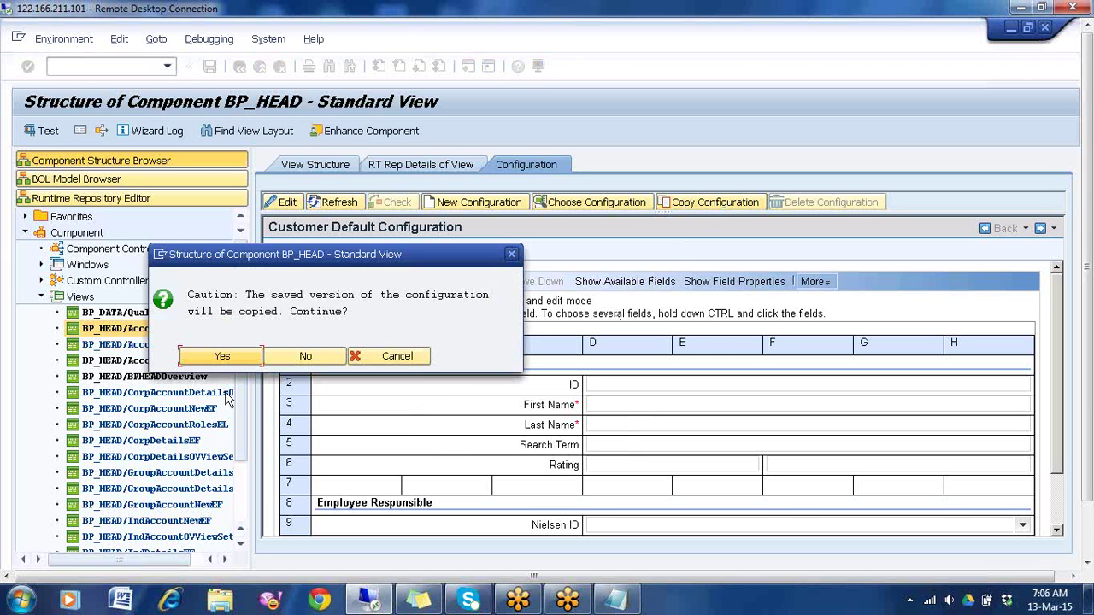
left_click(222, 358)
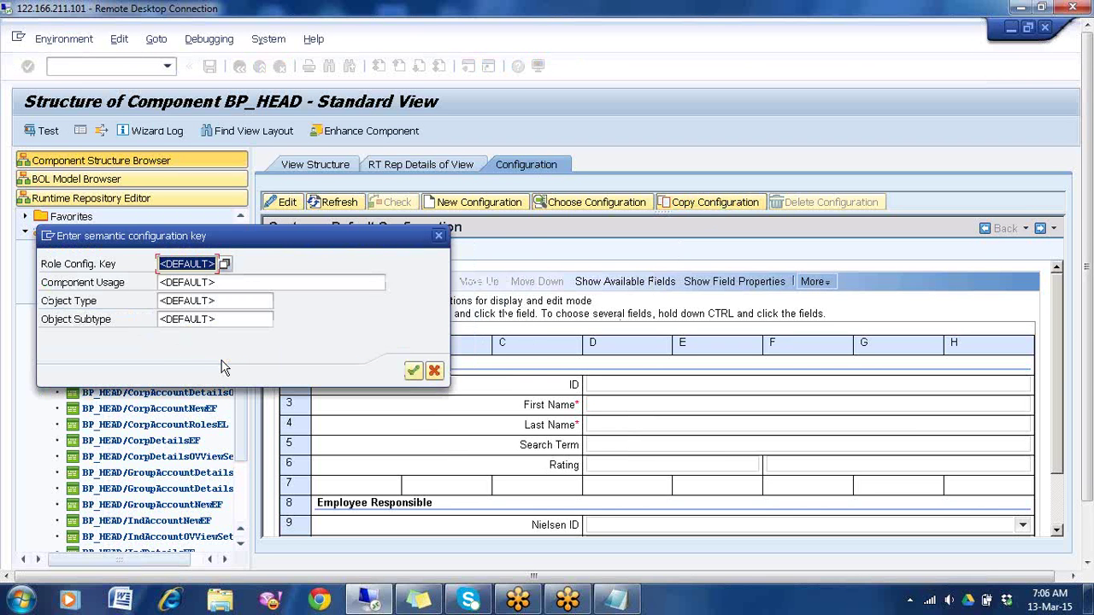
key("BackSpace")
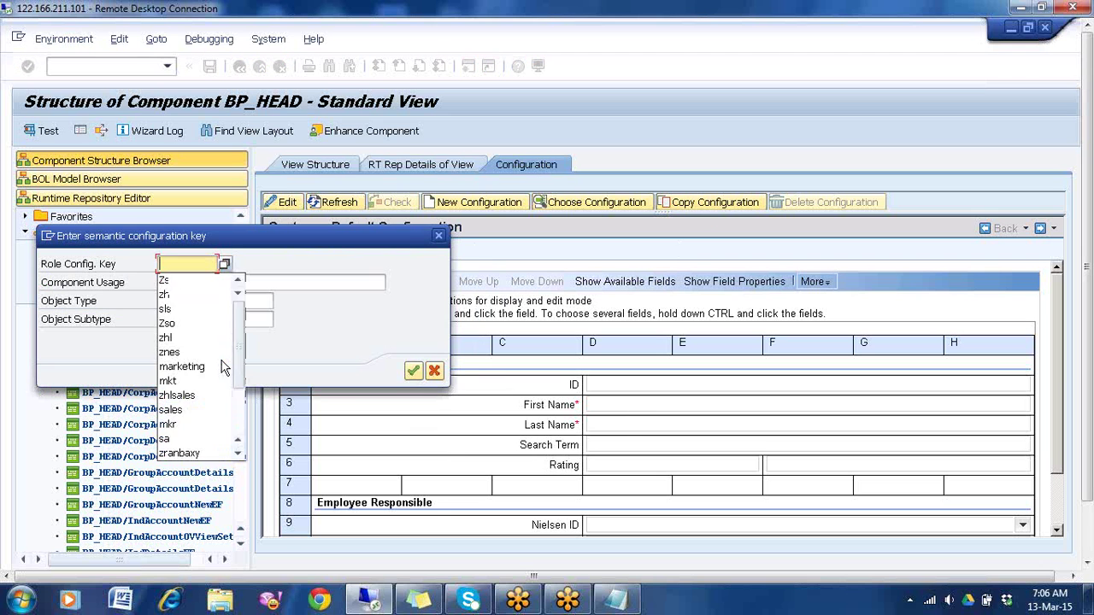
type("Z13")
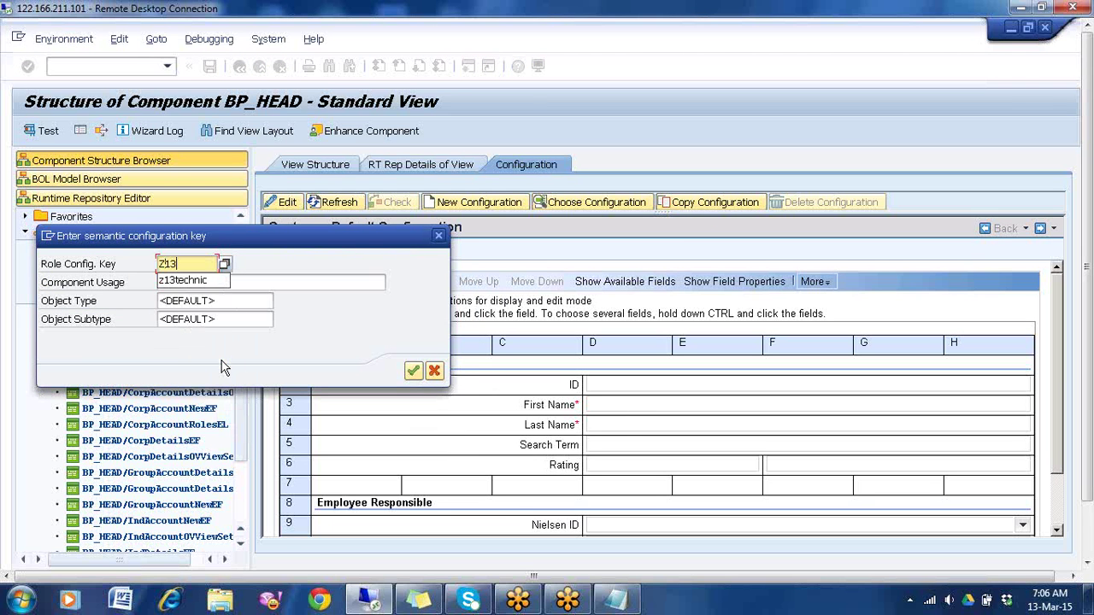
left_click(413, 370)
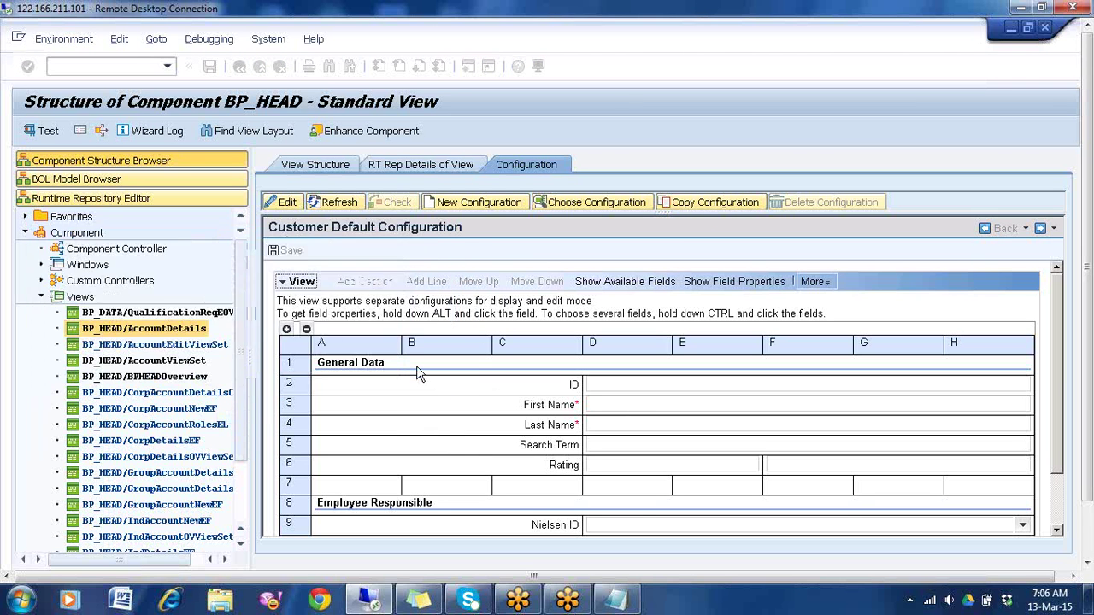
key("Return")
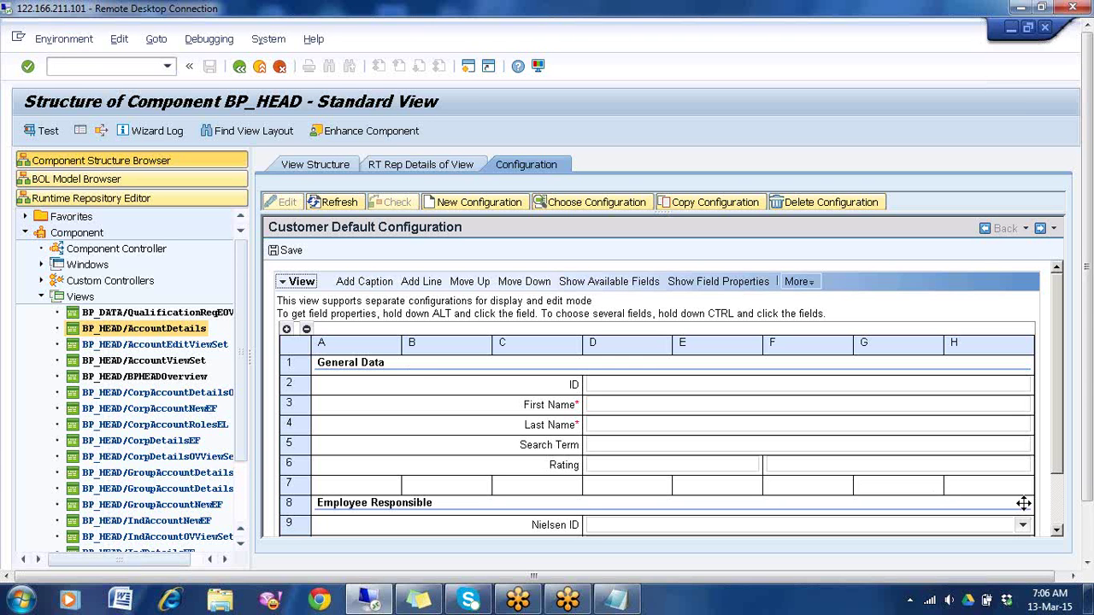
- Open the field properties of the First Name field in General Data and highlight the instruction about getting field properties
left_click(1088, 562)
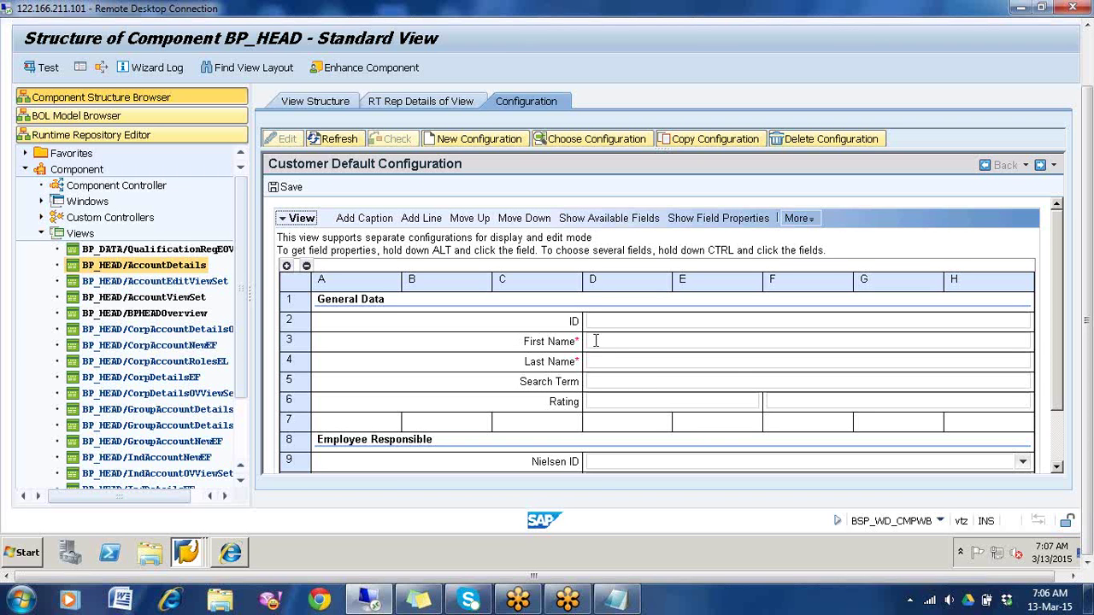
left_click(596, 340, "alt")
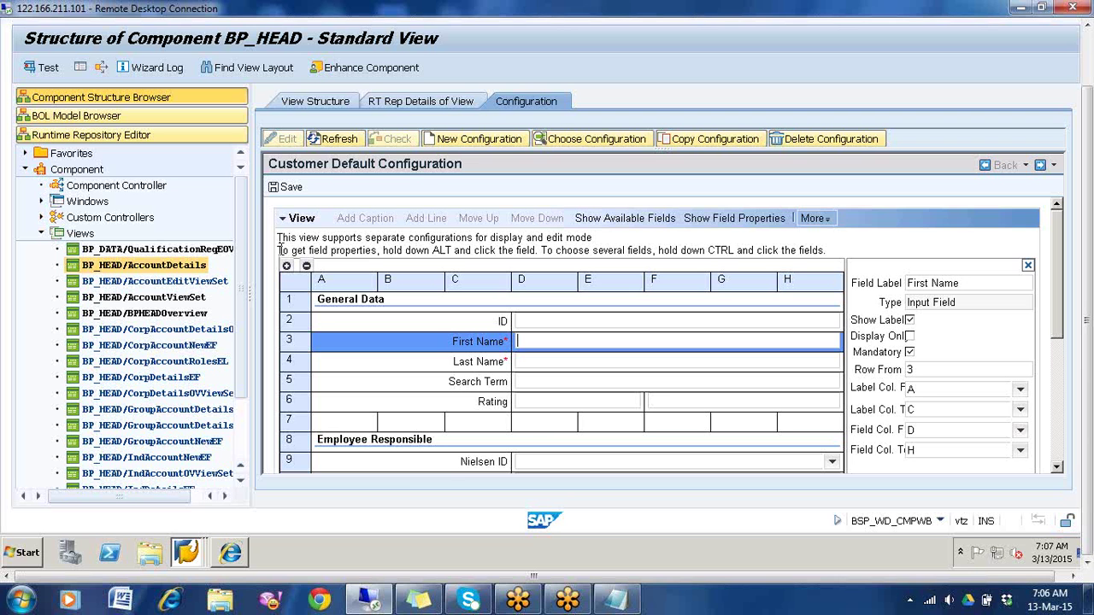
left_click_drag(277, 250, 709, 251)
mouse_move(803, 255)
left_mouse_down()
mouse_move(820, 252)
mouse_move(817, 261)
left_mouse_up()
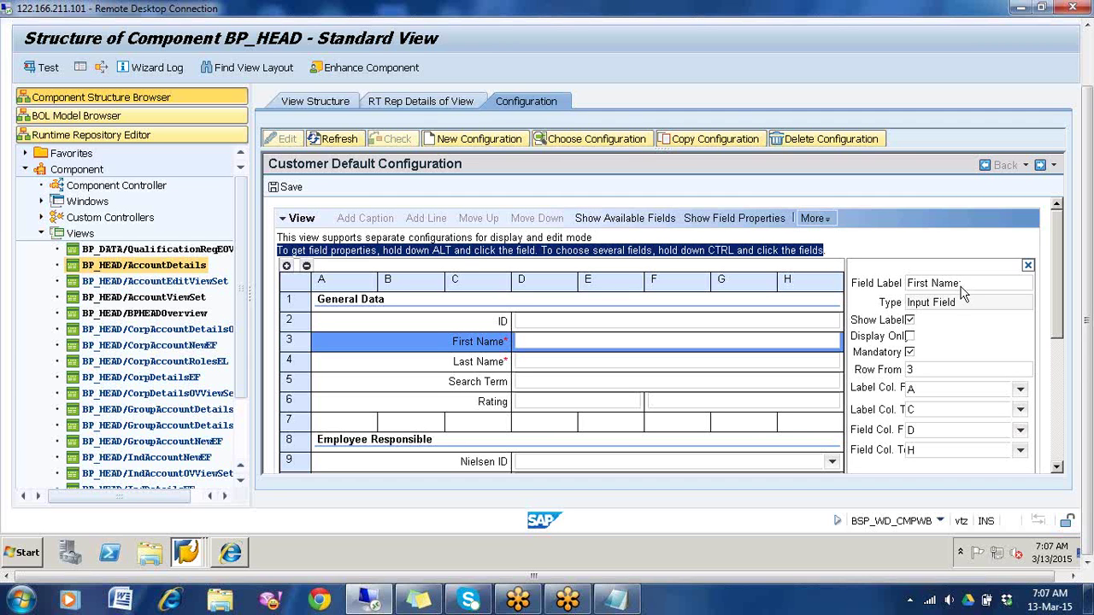
- Change the field label of the First Name field to "Name 1"
left_click(932, 285)
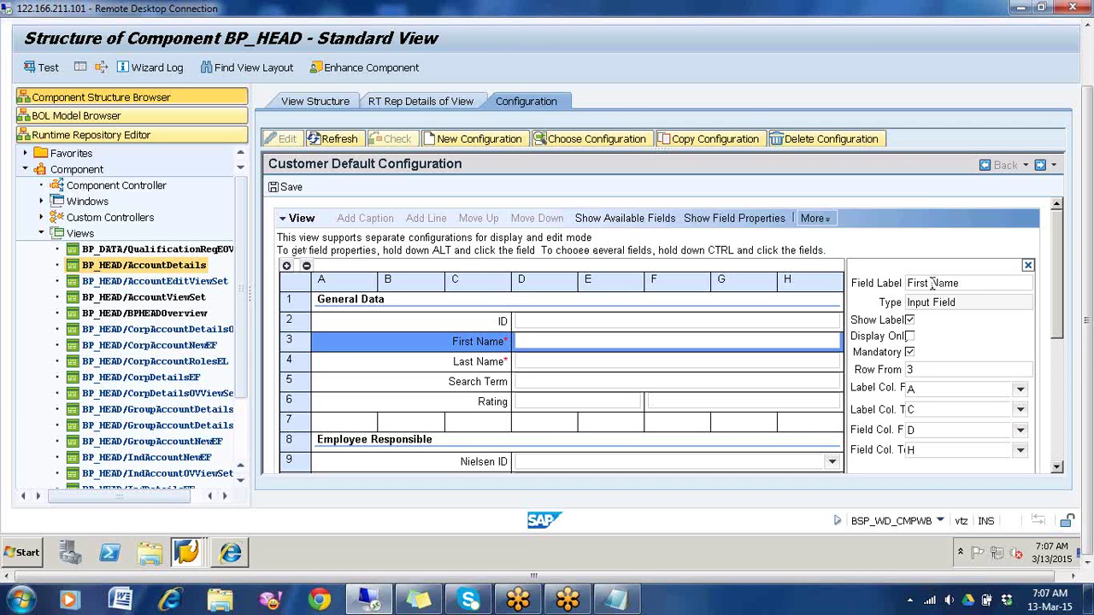
key("BackSpace")
key("BackSpace")
key("BackSpace")
key("BackSpace")
key("BackSpace")
key("BackSpace")
left_click(942, 283)
- Make the Name 1 field non-mandatory and try the Display Only and Show Label options, leaving Display Only off and Show Label on
left_click(910, 353)
left_click(912, 337)
left_click(912, 337)
left_click(911, 336)
left_click(910, 322)
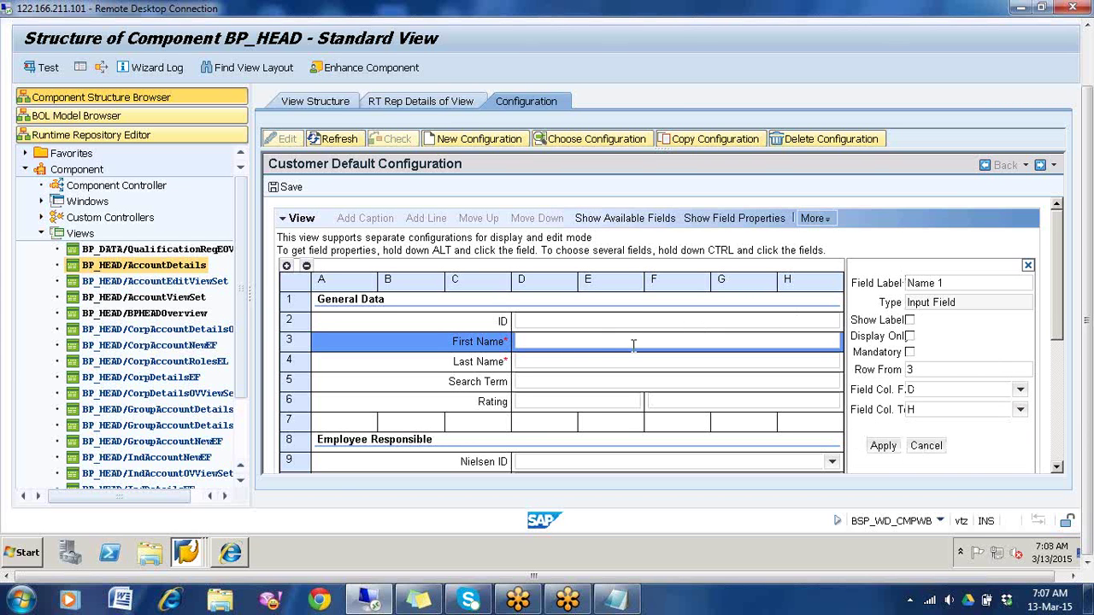
left_click(910, 322)
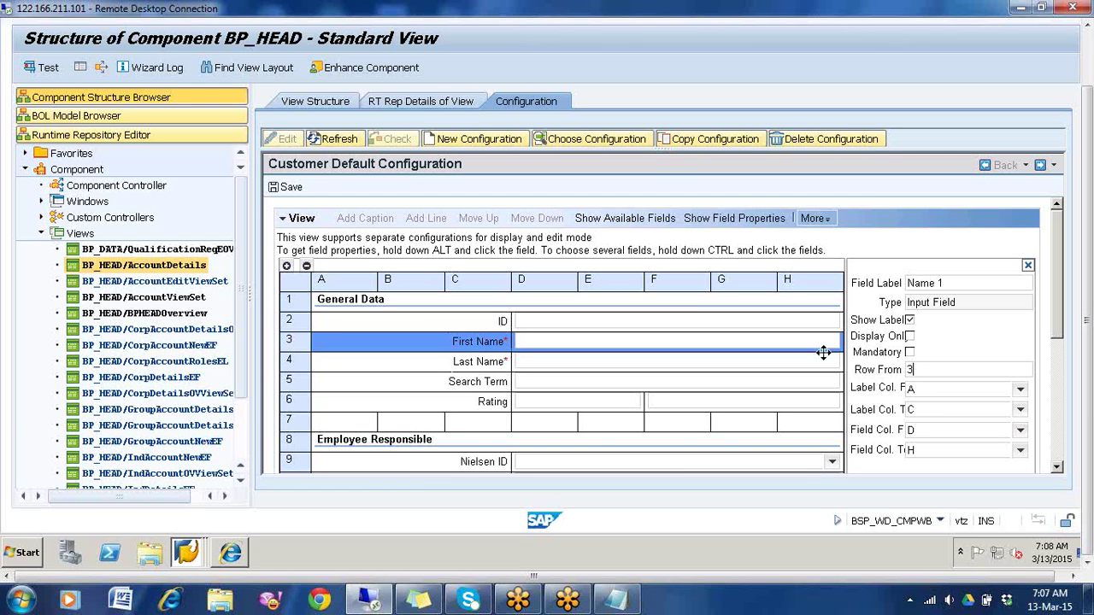
- Set the label's start column to B for the row 3 field and apply the field properties
left_click(1020, 391)
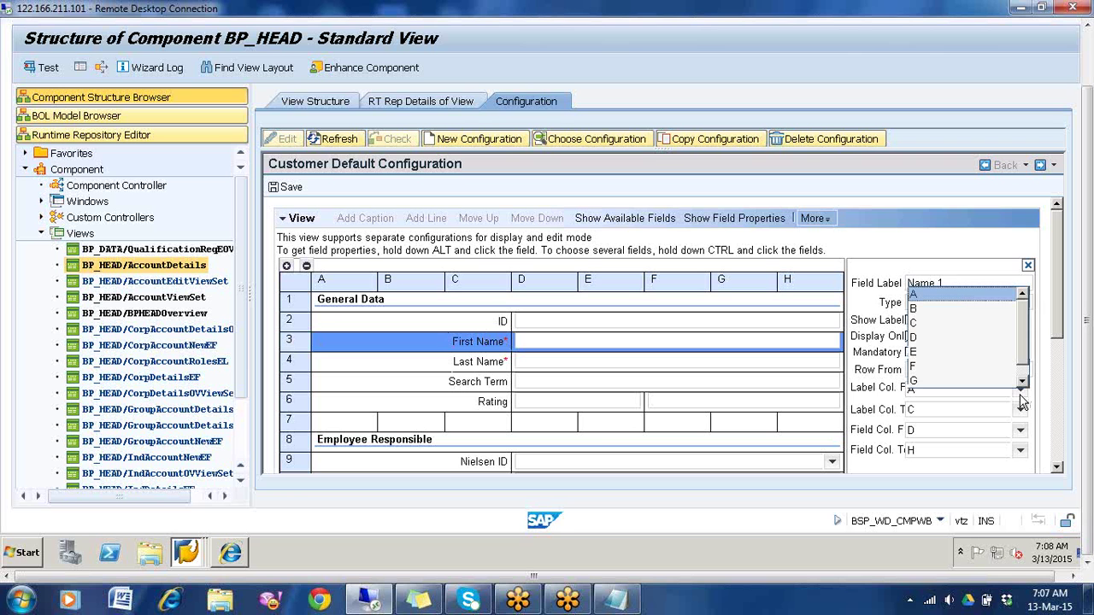
left_click(922, 309)
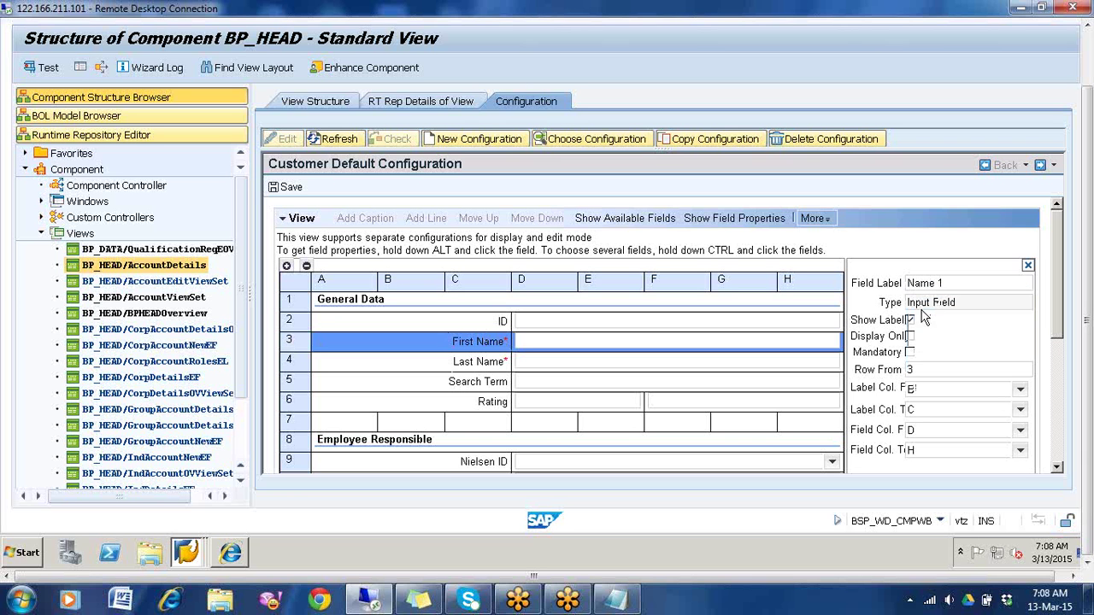
left_click(1059, 470)
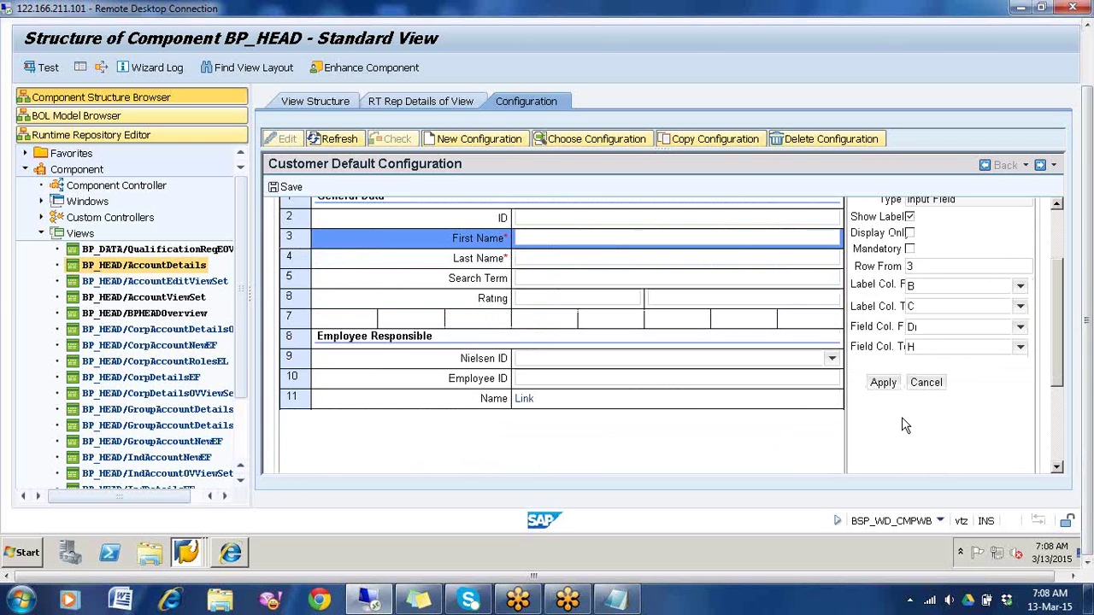
left_click(883, 385)
left_click(883, 385)
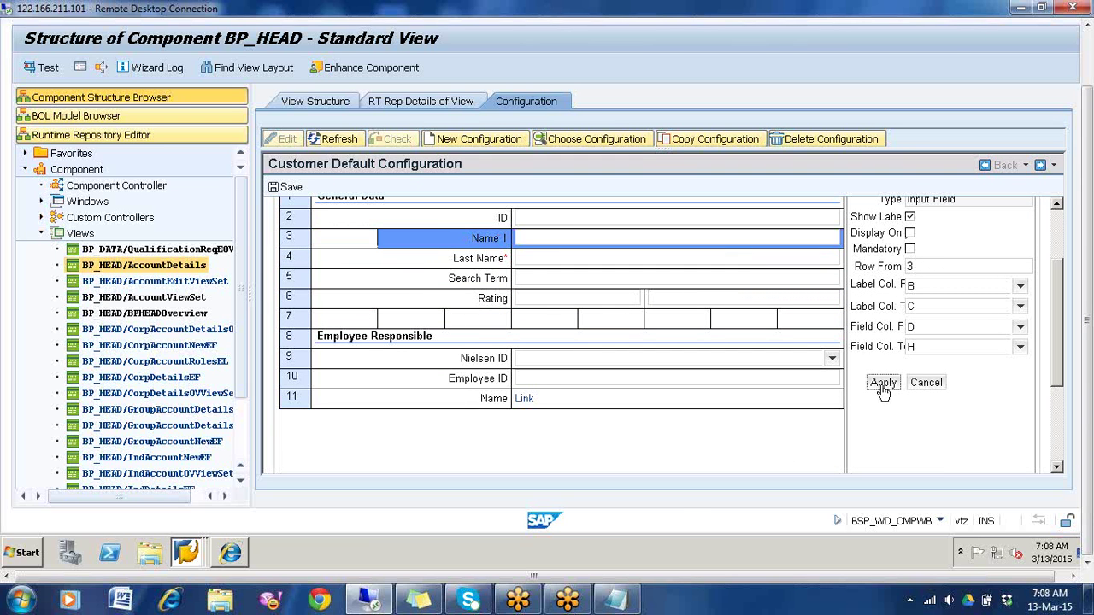
- Set the start column of the Name 1 label back to A in the field properties
left_click(1021, 289)
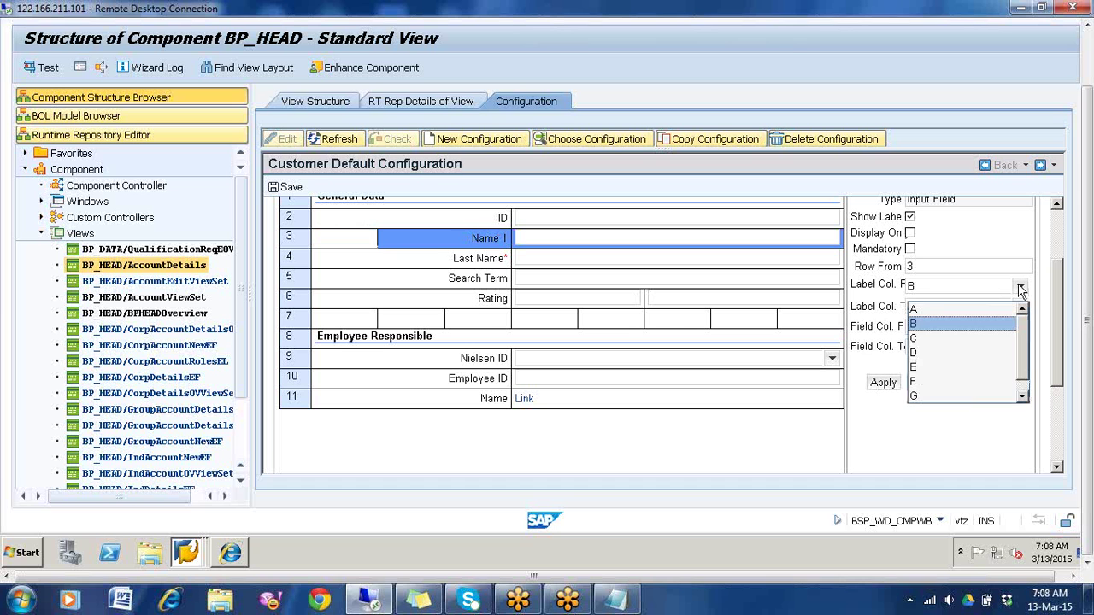
left_click(914, 308)
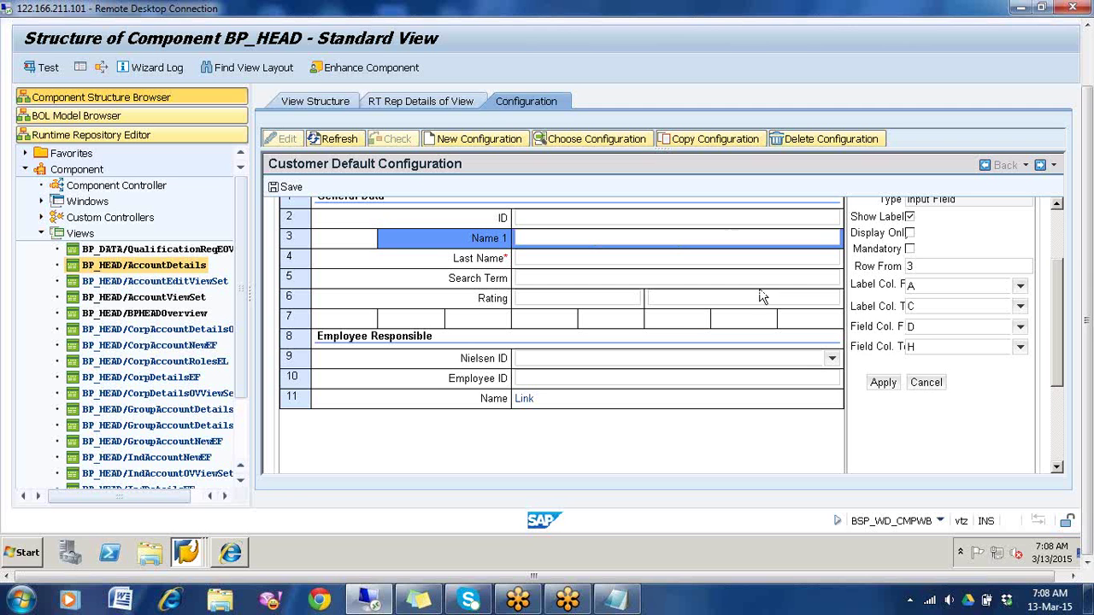
scroll(1091, 401, "up", 2)
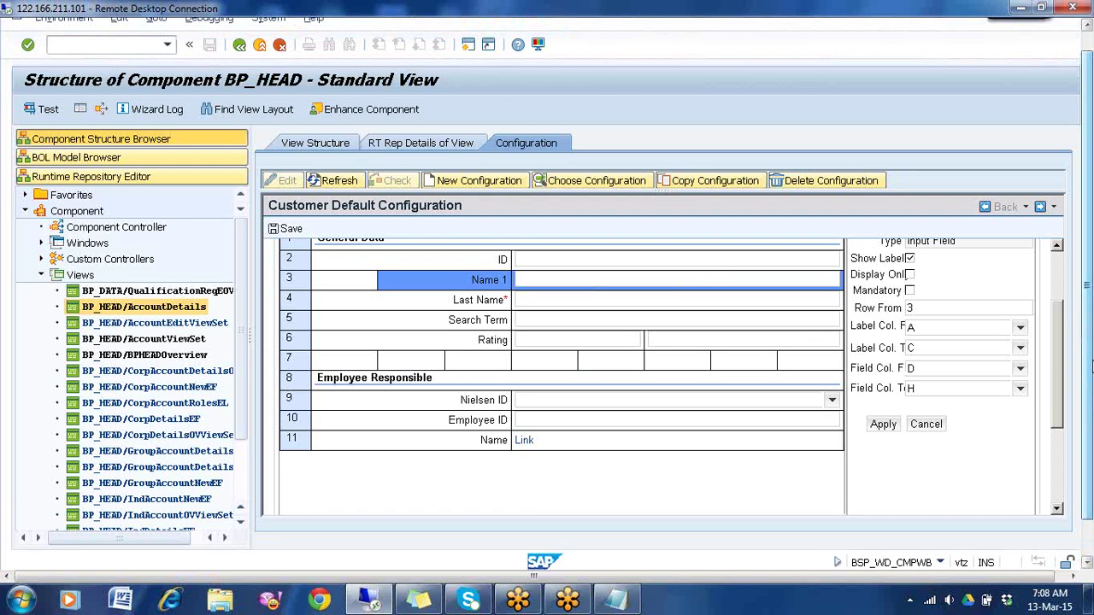
left_click_drag(1060, 382, 1060, 318)
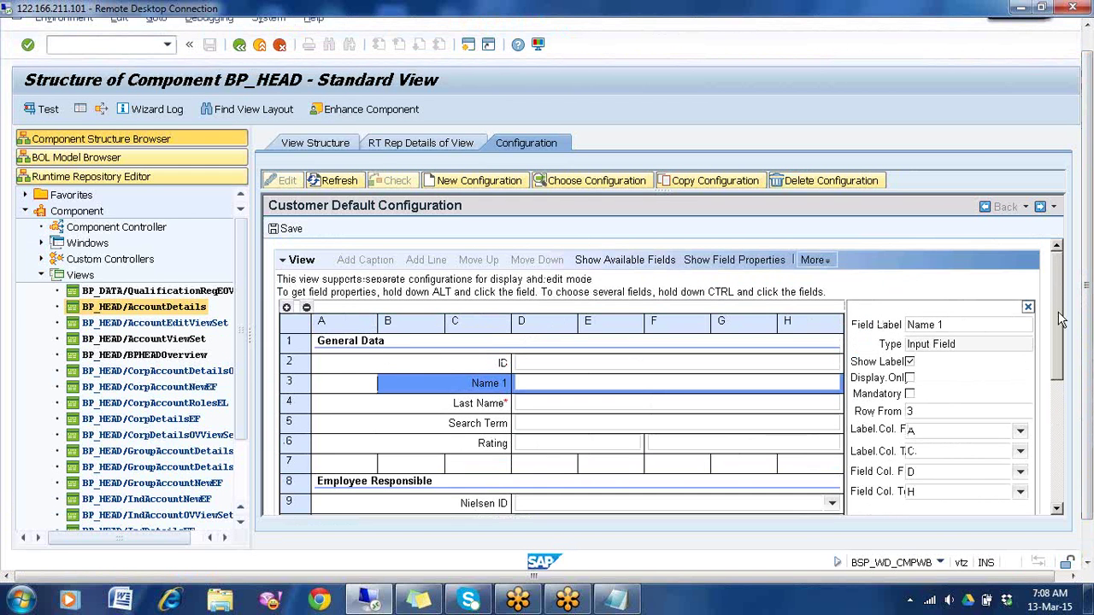
- Set the end column of the Name 1 input field to G and apply the properties
left_click(1087, 564)
left_click(1087, 564)
left_click(1088, 564)
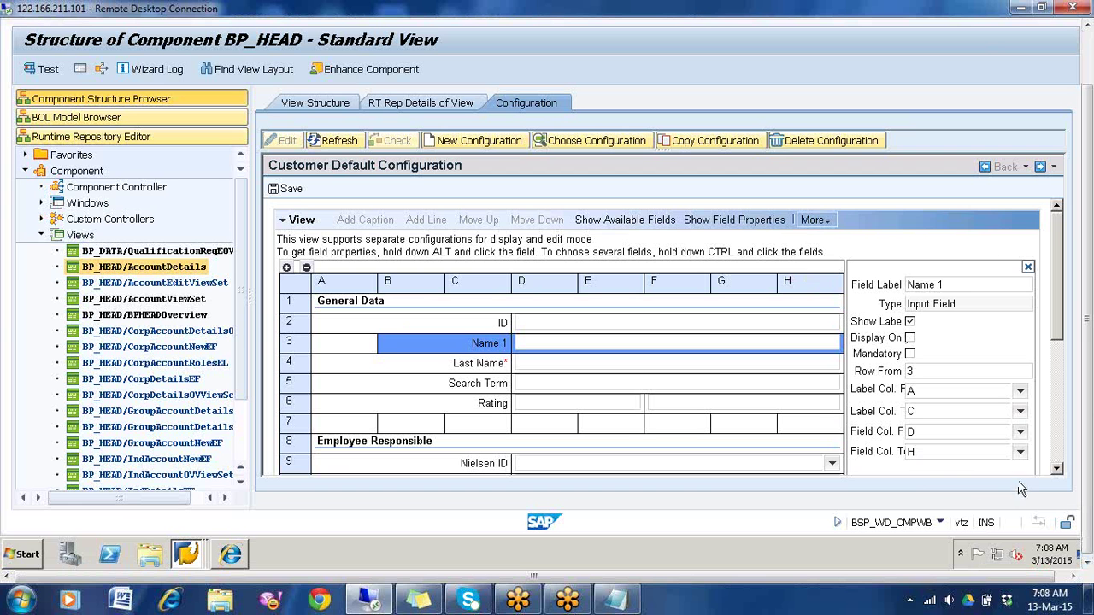
left_click(1021, 453)
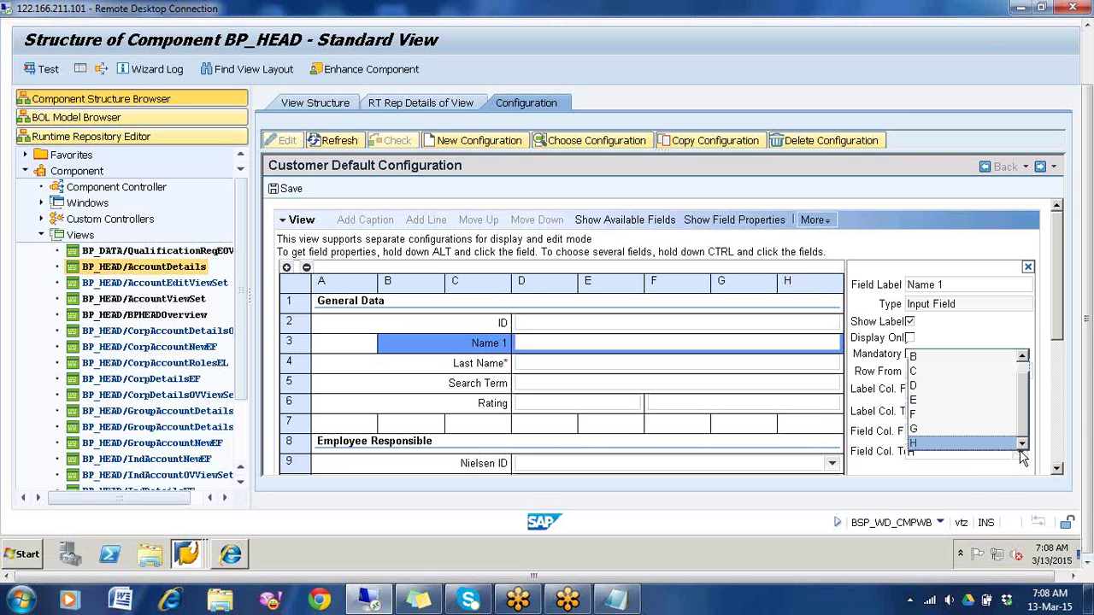
left_click(921, 429)
left_click(1057, 471)
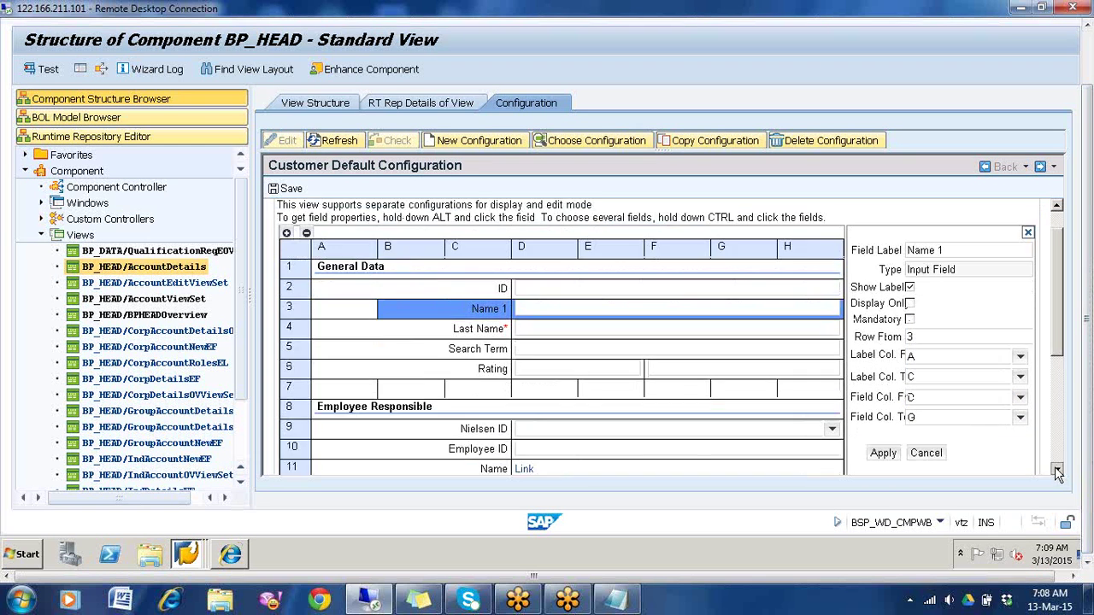
left_click(889, 458)
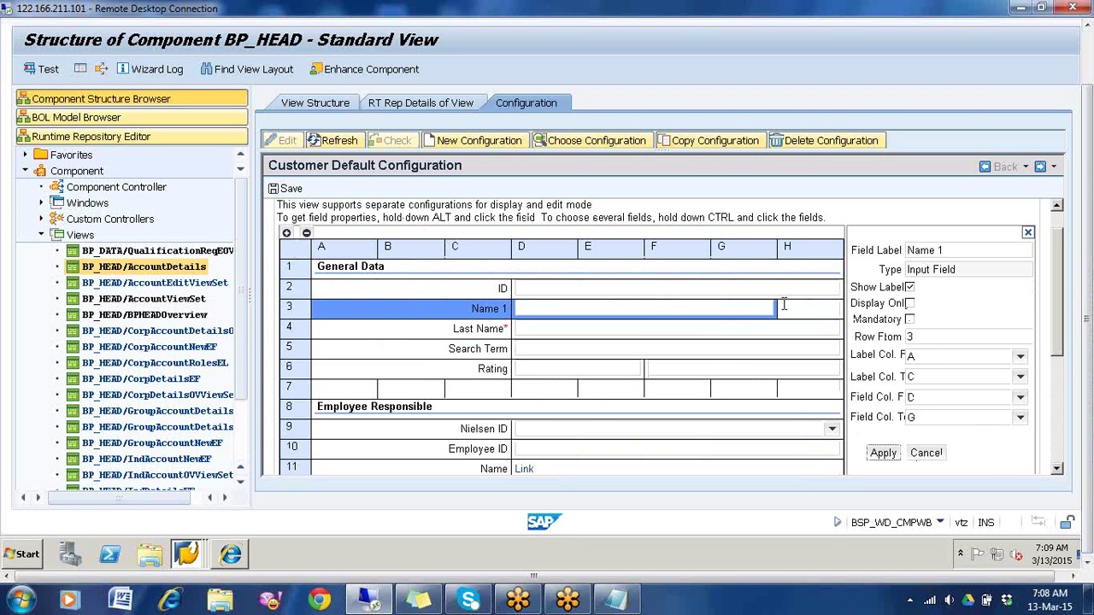
- Set the end column of the Name 1 input field back to H, apply the properties and cancel further property editing
left_click(1022, 419)
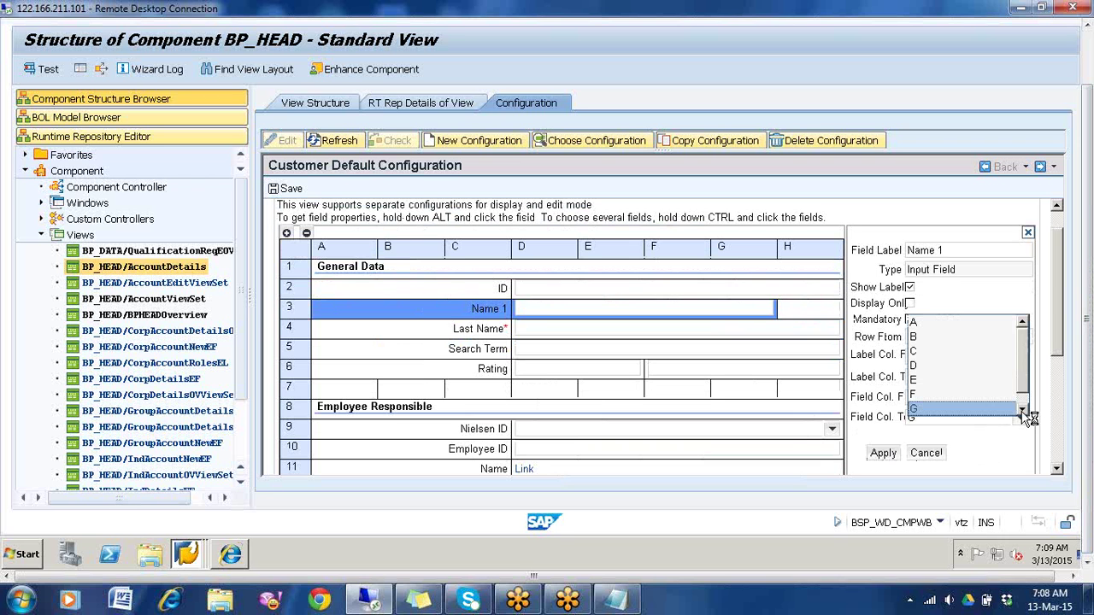
left_click(1023, 411)
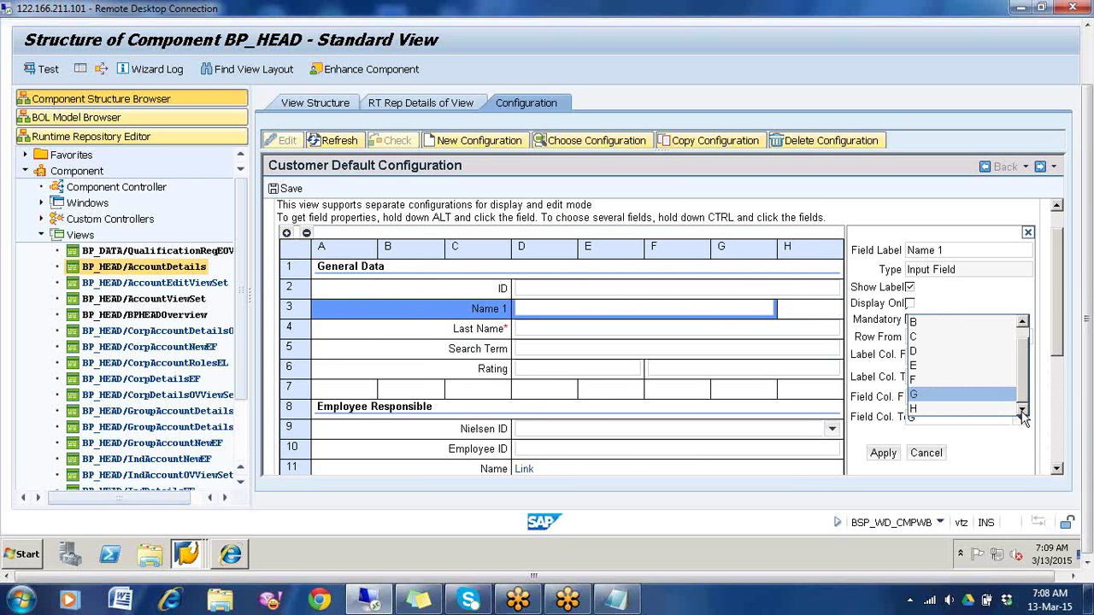
left_click(928, 410)
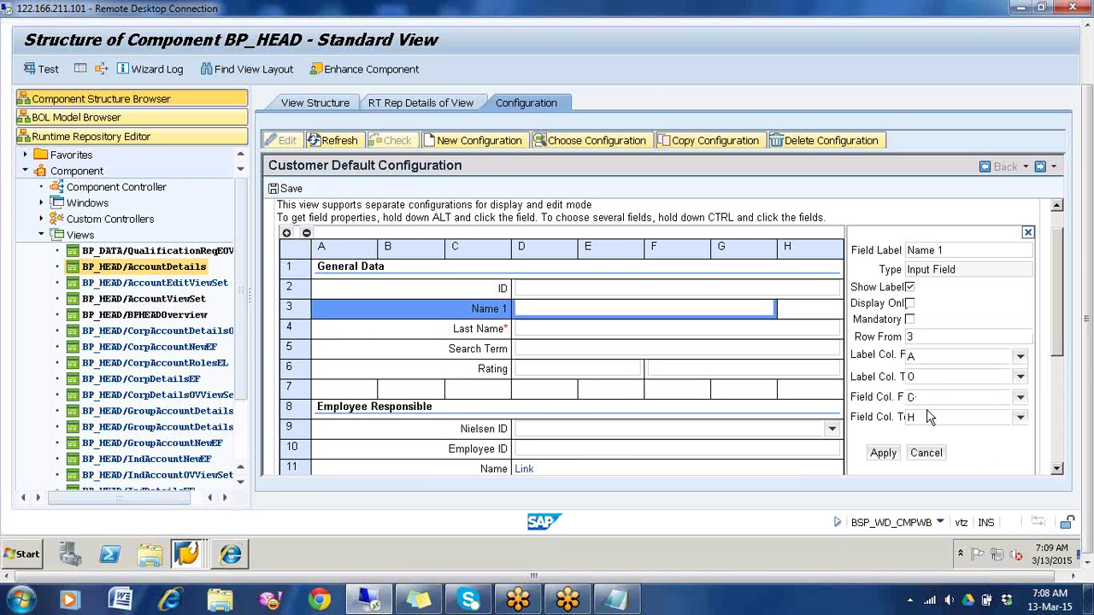
left_click(882, 455)
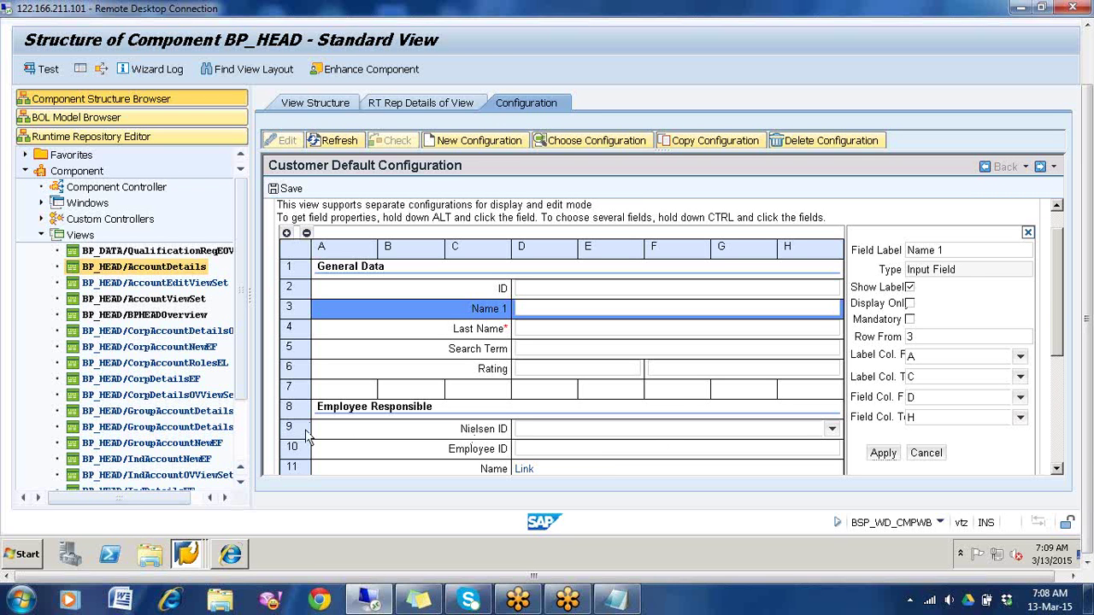
left_click(927, 456)
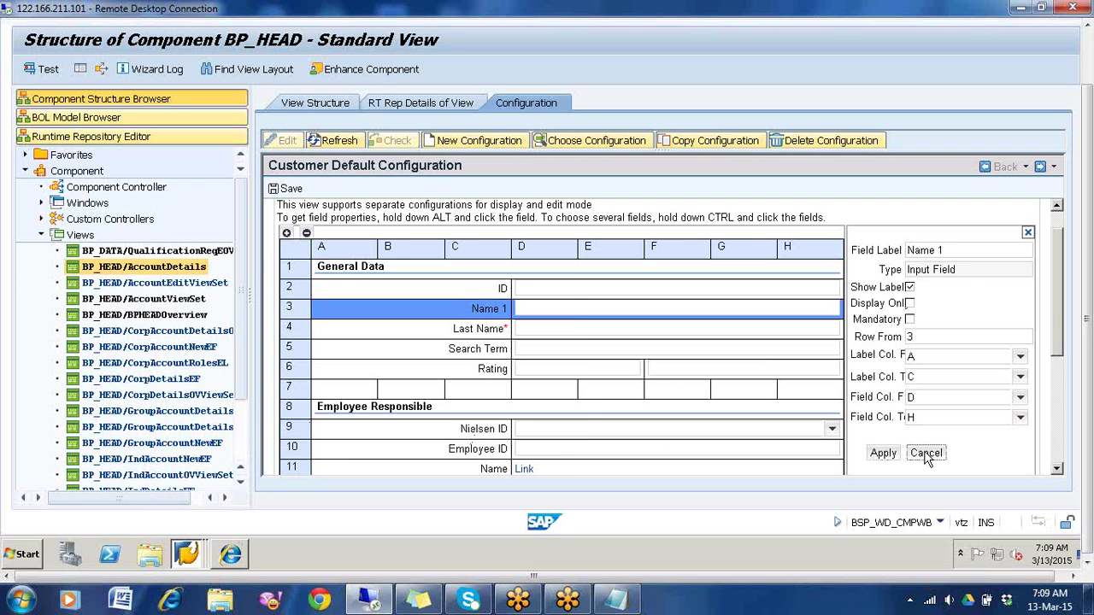